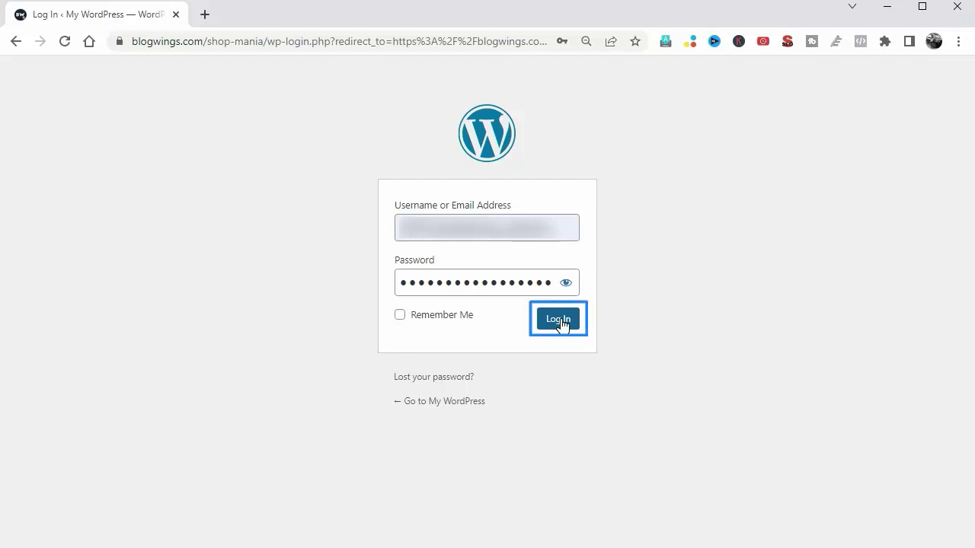
- Log in to the WordPress admin with the site username and password to reach the Dashboard
click(561, 321)
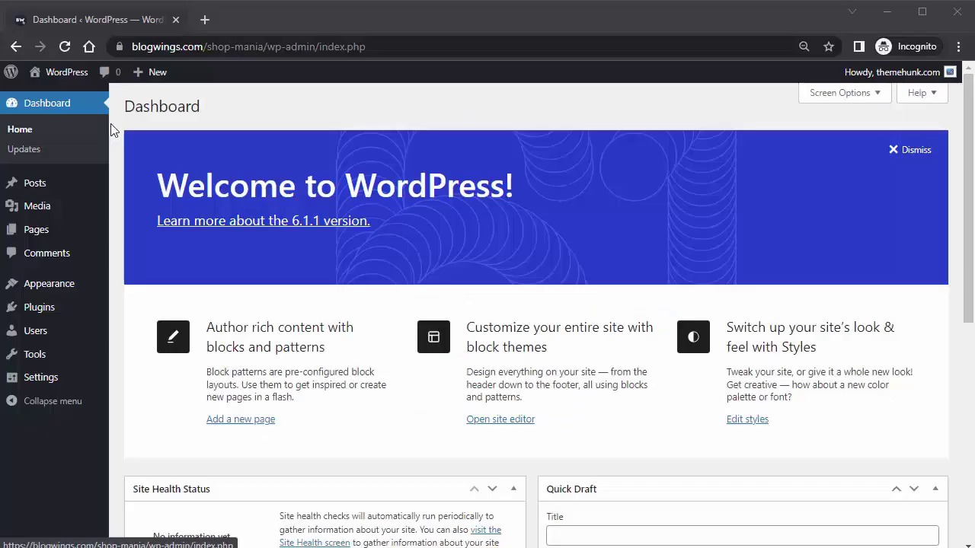
- Search the theme directory under Appearance > Themes > Add New for 'big store'
click(74, 285)
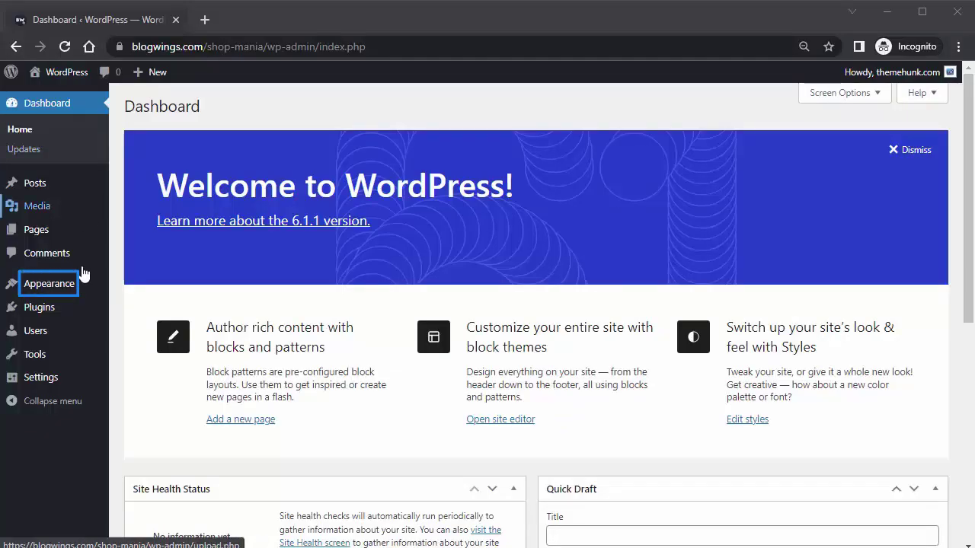
mouse_move(72, 290)
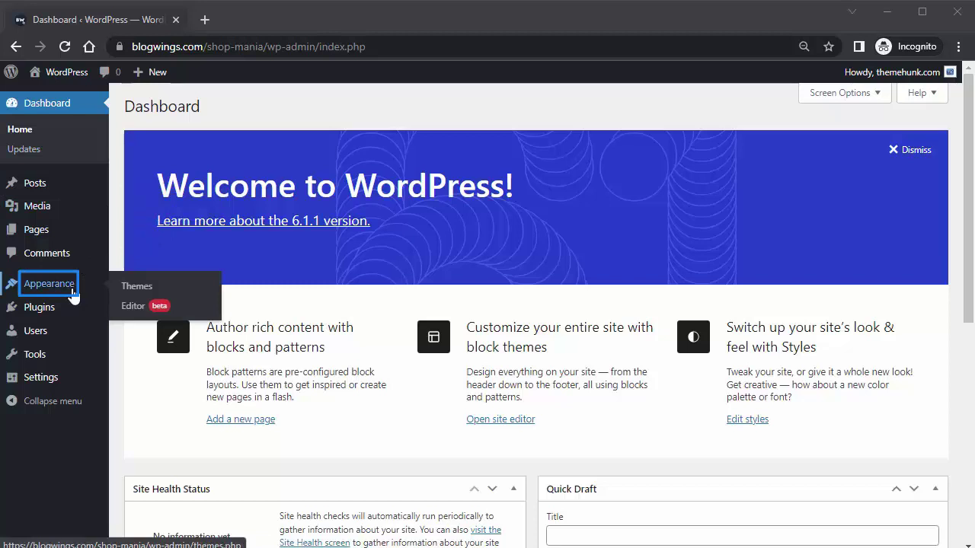
click(137, 296)
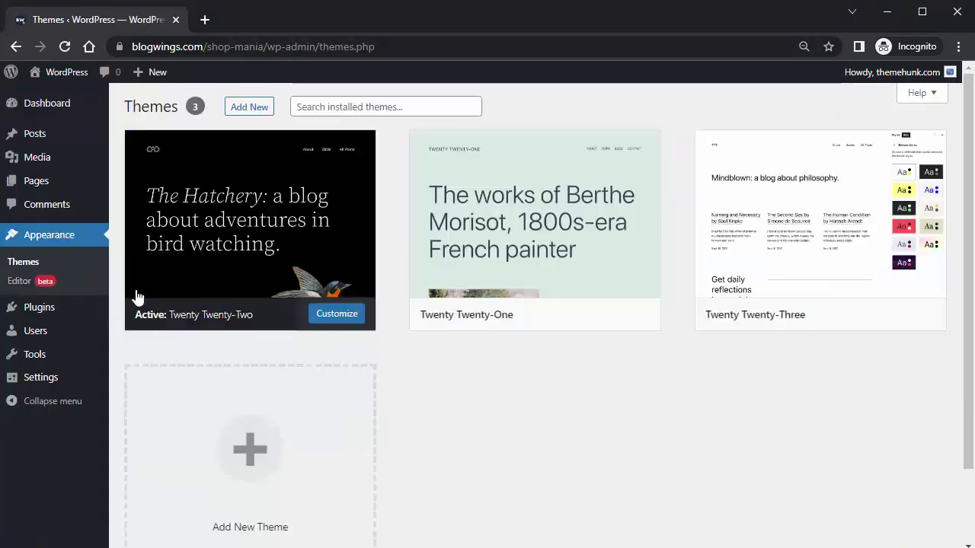
click(243, 110)
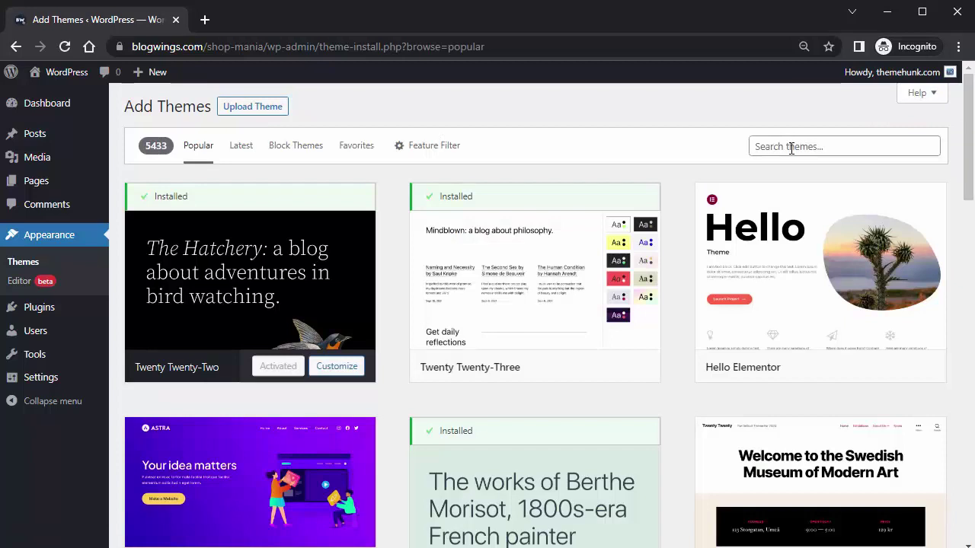
click(791, 148)
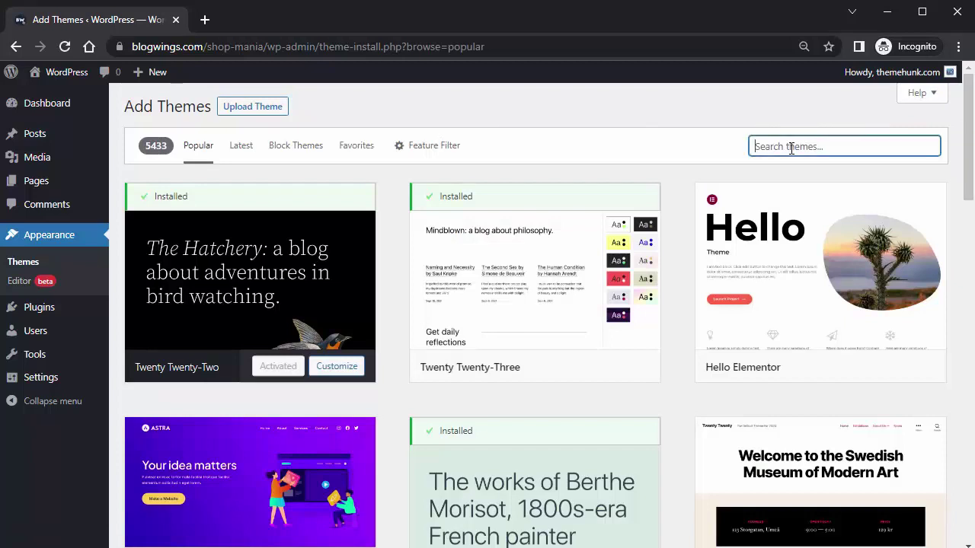
text(big )
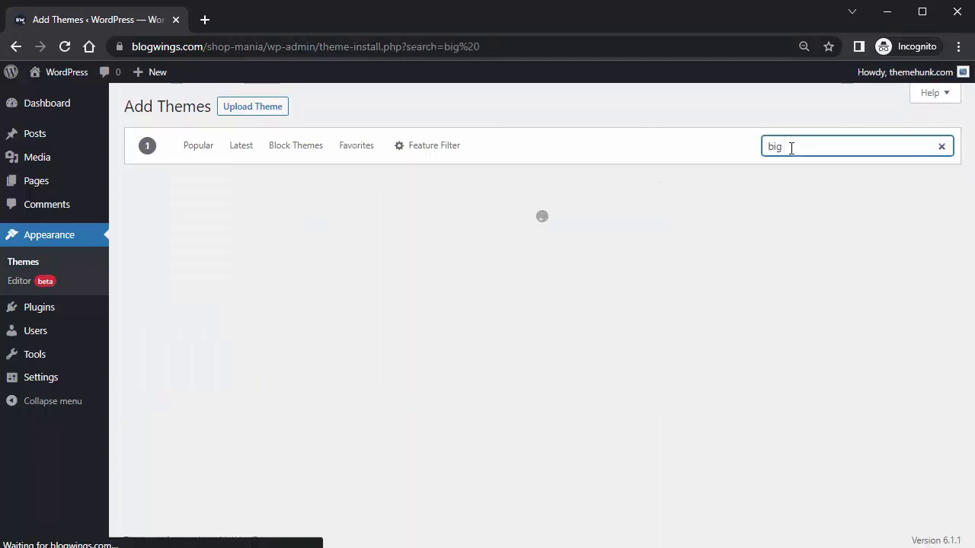
text(st)
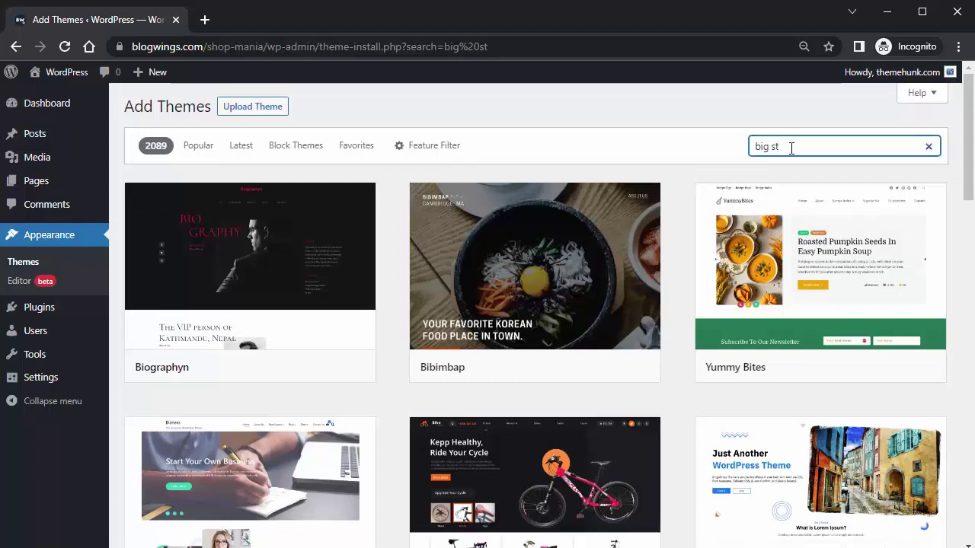
text(ore)
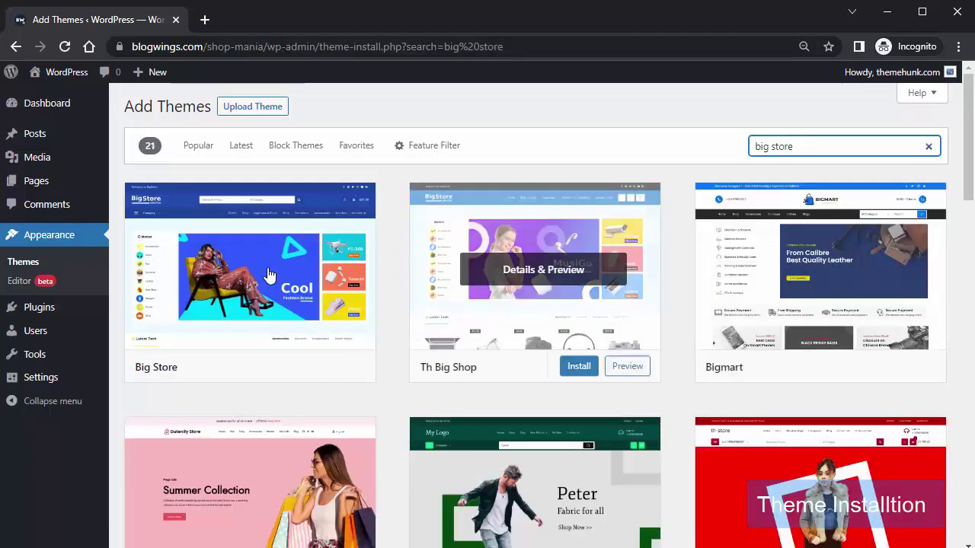
- Install the Big Store theme and activate it
click(286, 368)
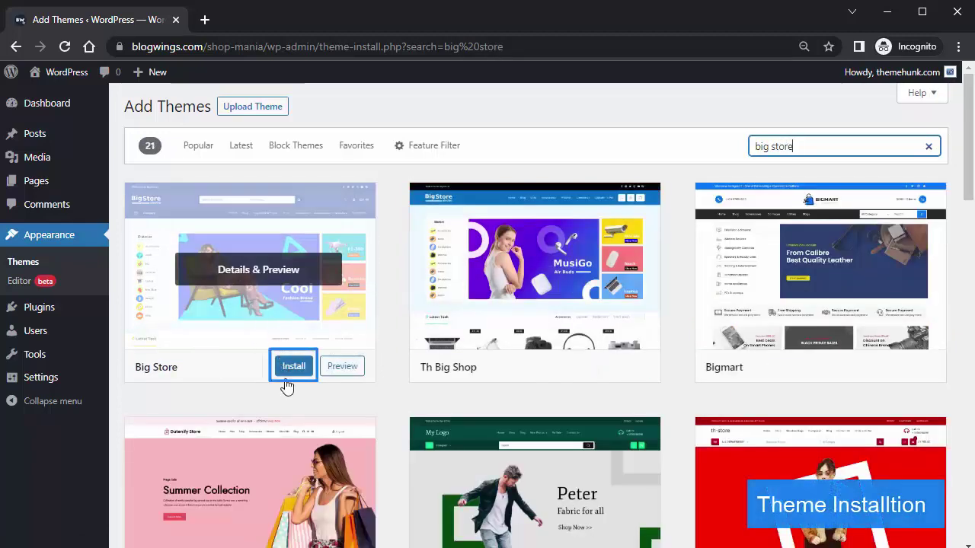
click(291, 368)
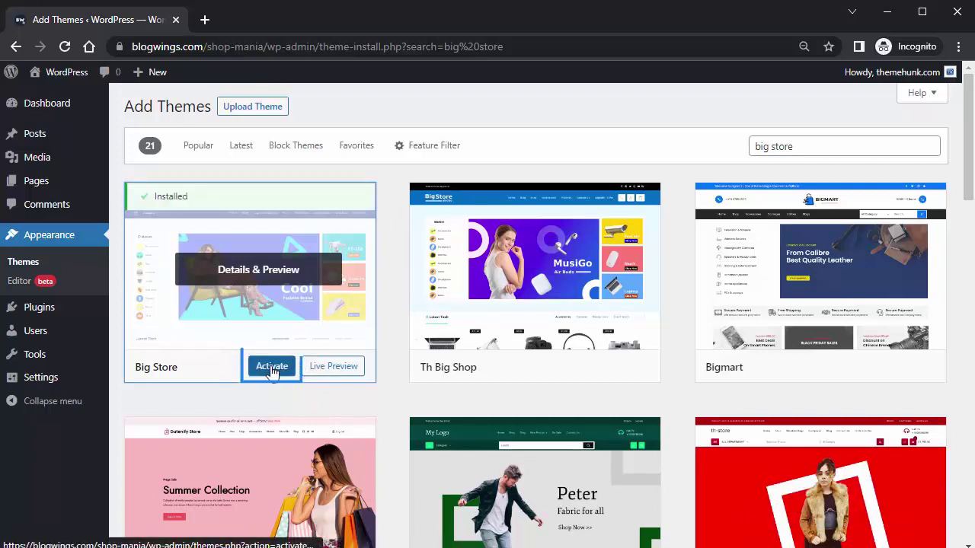
click(272, 367)
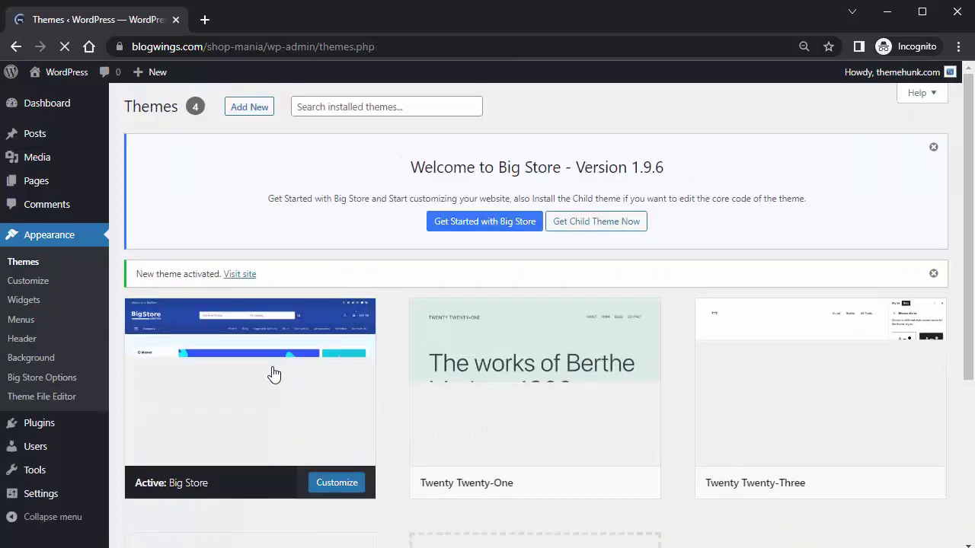
- Show the Recommended Plugin list in Big Store Options
mouse_move(90, 410)
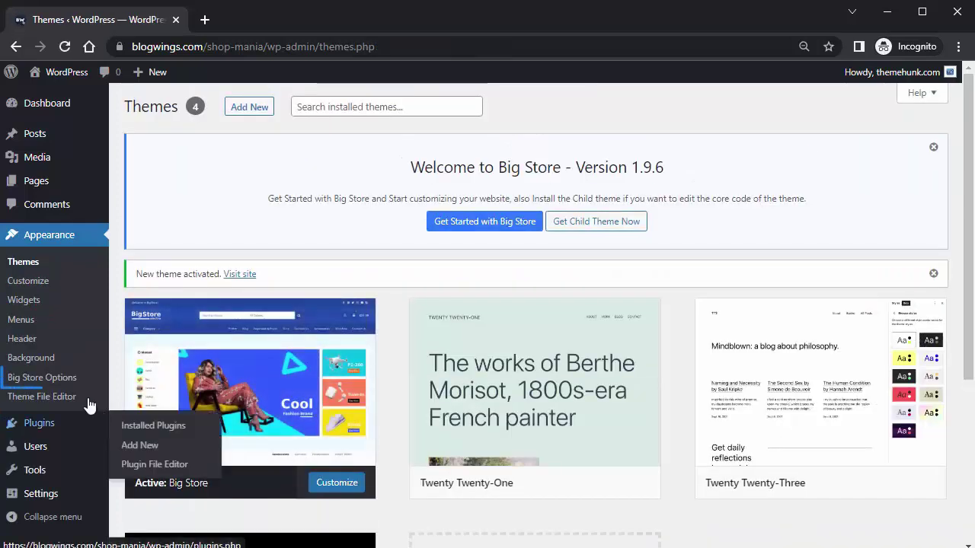
click(62, 378)
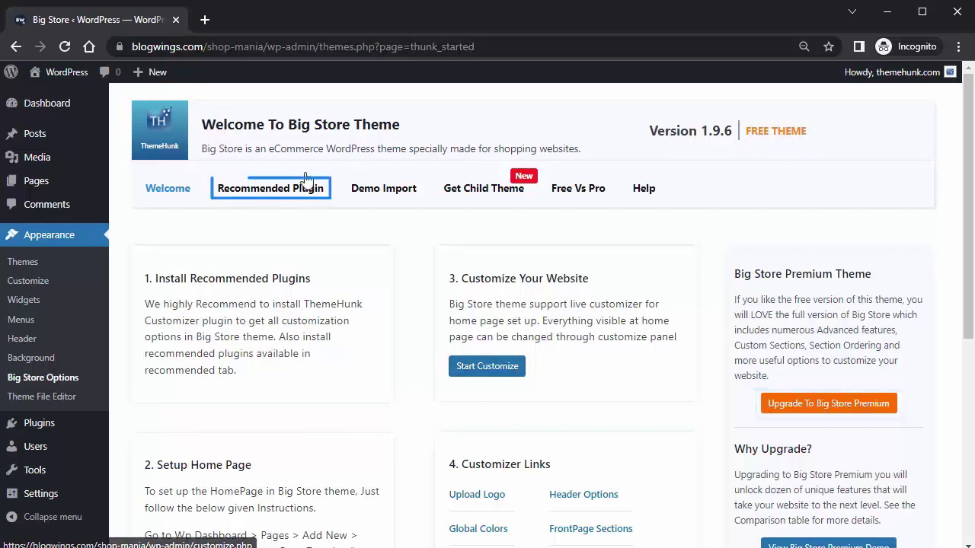
click(271, 198)
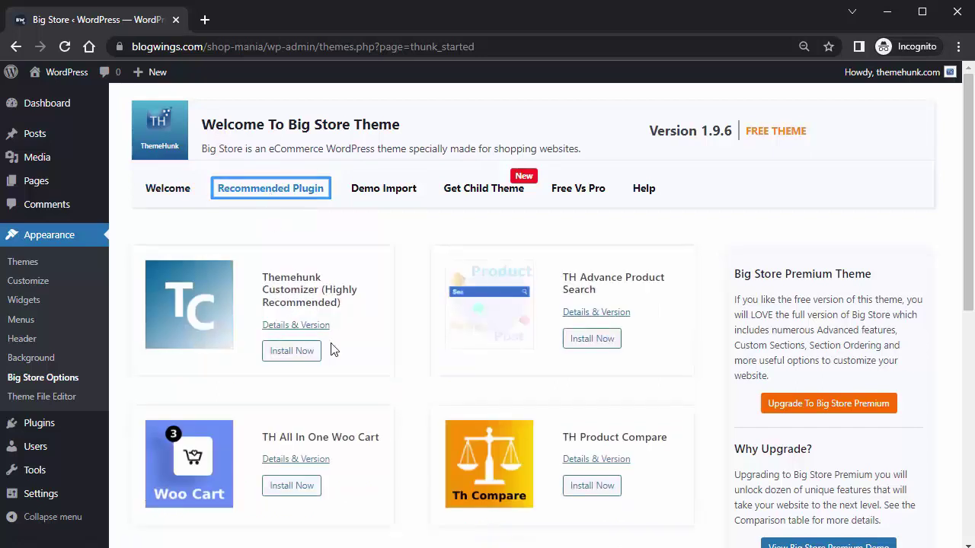
drag(262, 277, 342, 309)
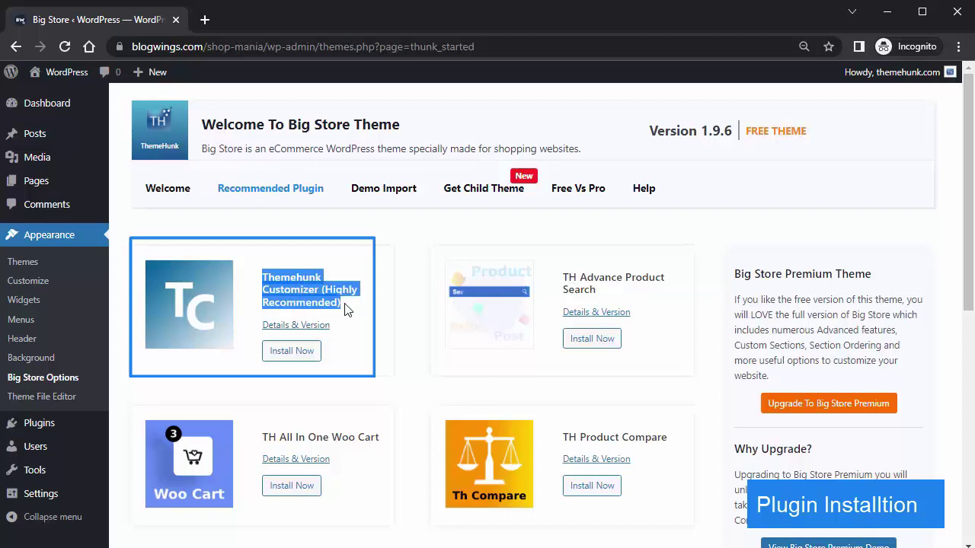
click(408, 346)
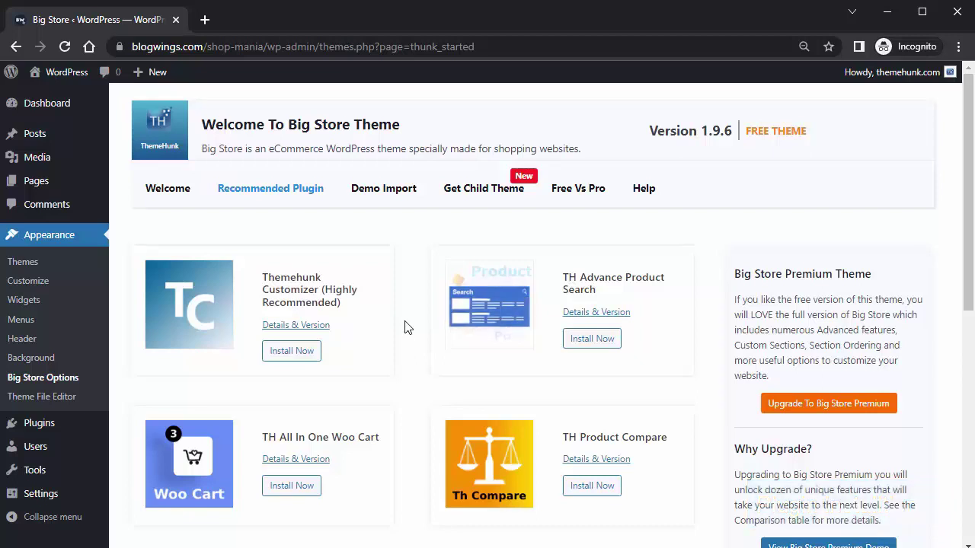
- Install Themehunk Customizer, TH Advance Product Search, TH All In One Woo Cart and TH Product Compare
click(309, 353)
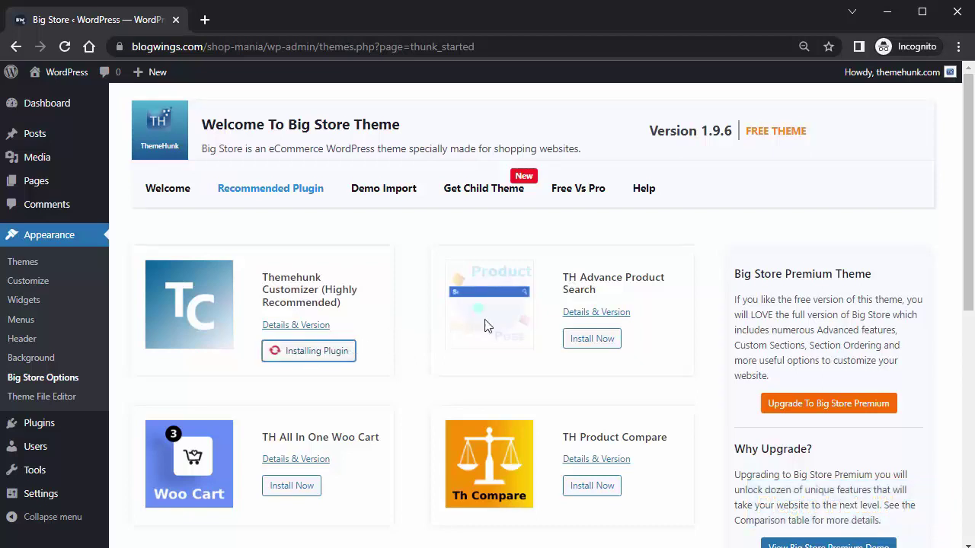
click(601, 338)
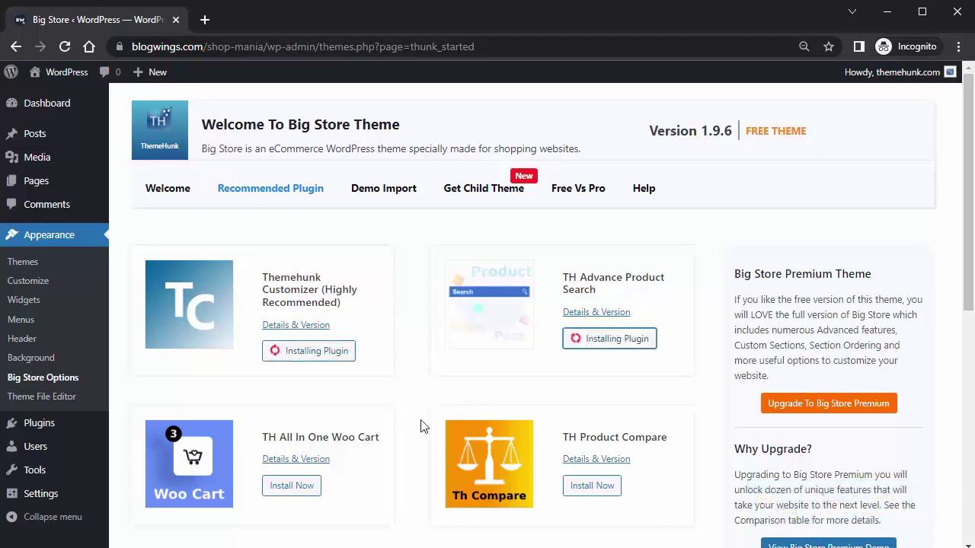
click(301, 494)
click(592, 487)
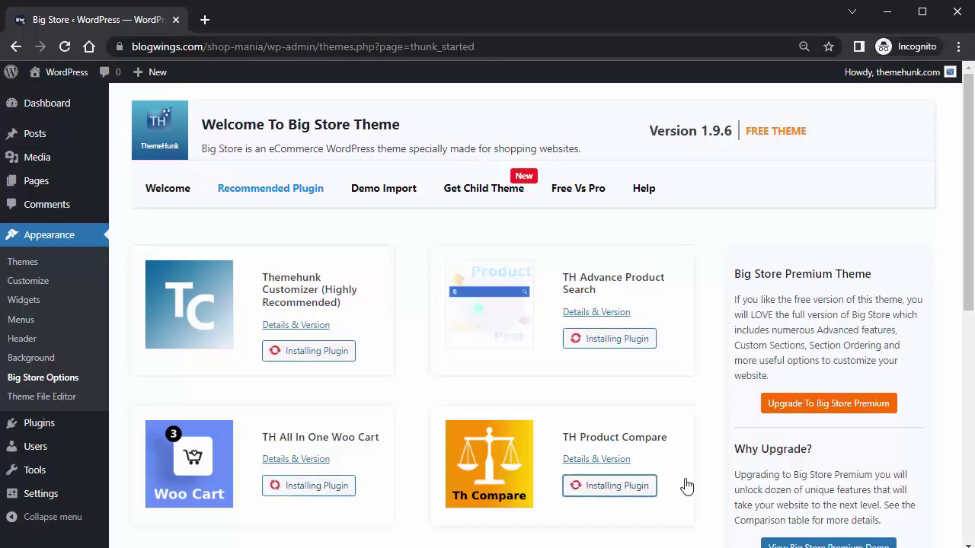
scroll(707, 493, down, 3)
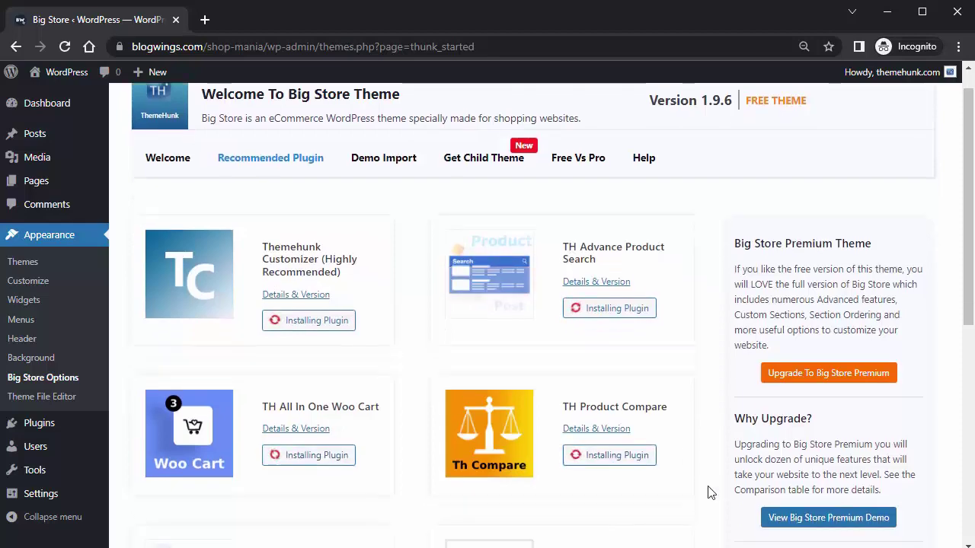
scroll(707, 493, down, 3)
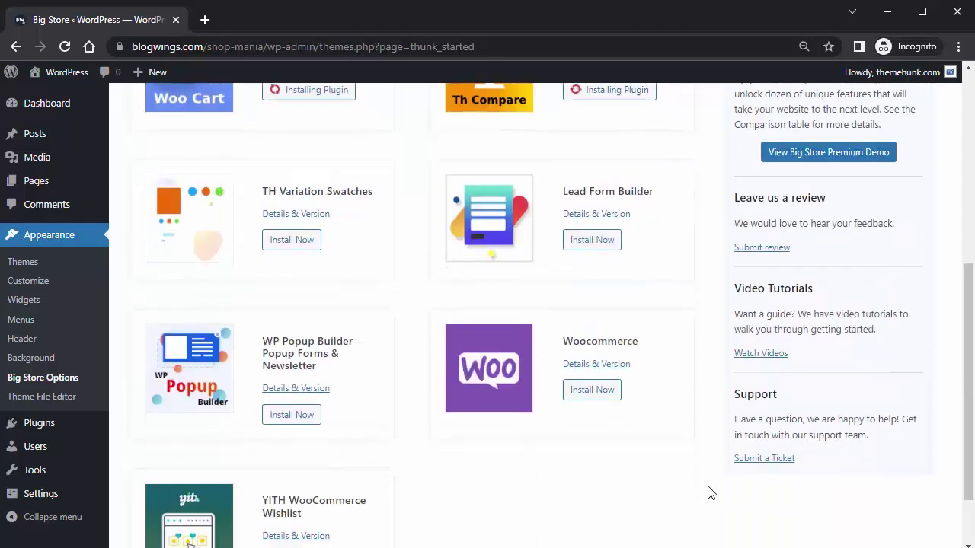
- Install TH Variation Swatches, Lead Form Builder, WP Popup Builder, Woocommerce and YITH WooCommerce Wishlist, then open Demo Import
click(308, 242)
click(590, 240)
click(295, 416)
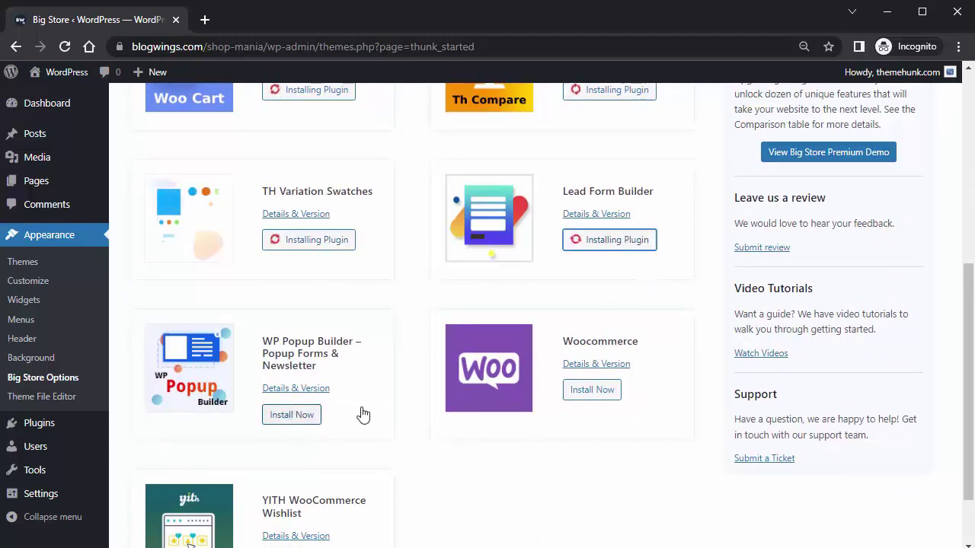
click(593, 390)
scroll(456, 516, down, 2)
click(292, 478)
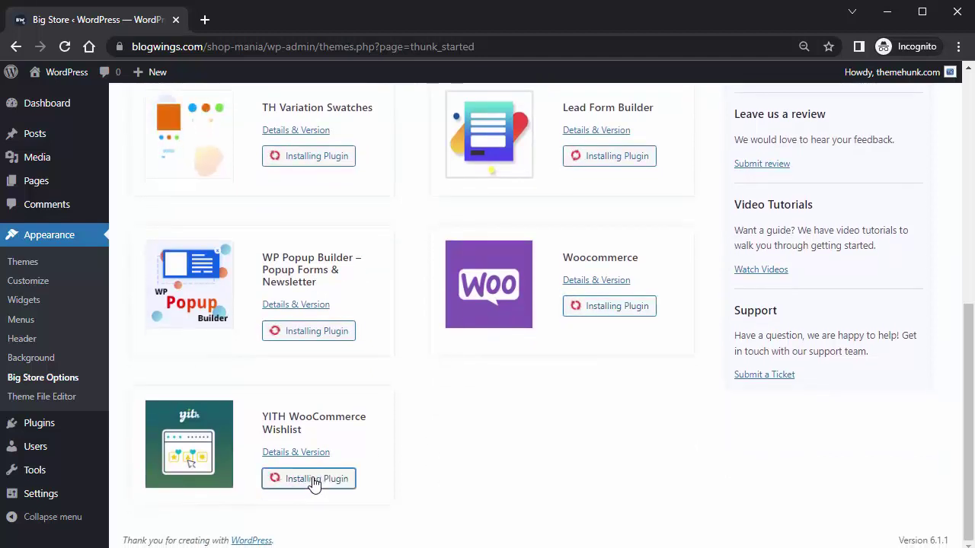
scroll(314, 481, up, 10)
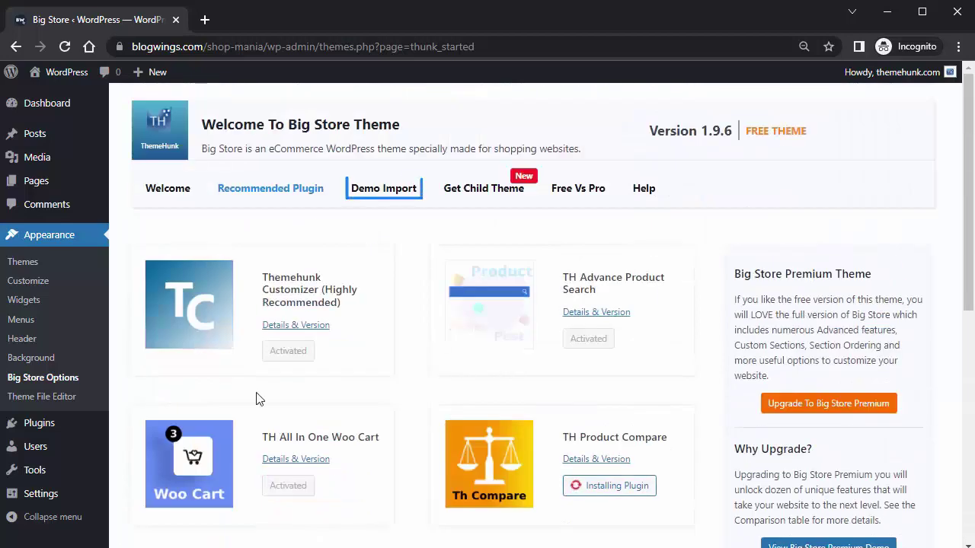
click(373, 187)
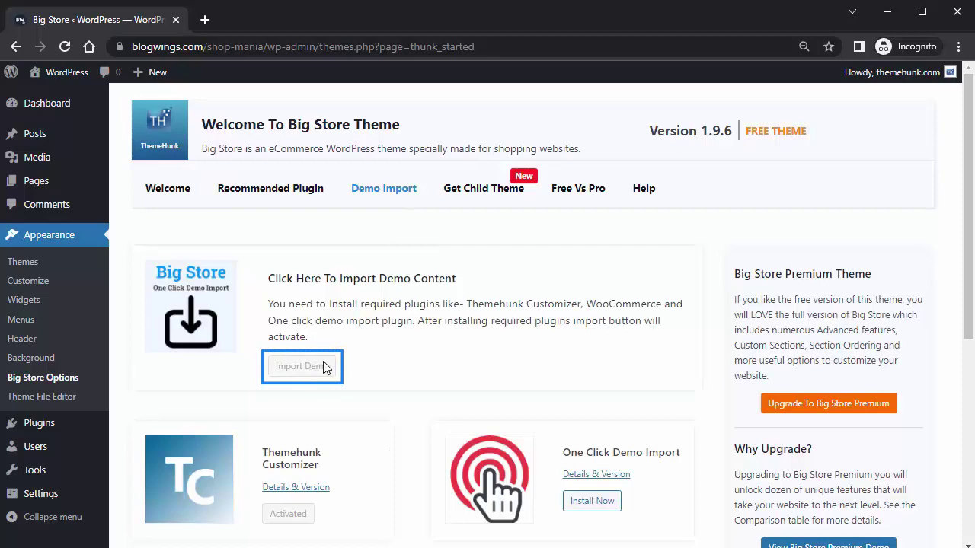
- Install the One Click Demo Import plugin and open its Import Demo page
scroll(415, 436, down, 1)
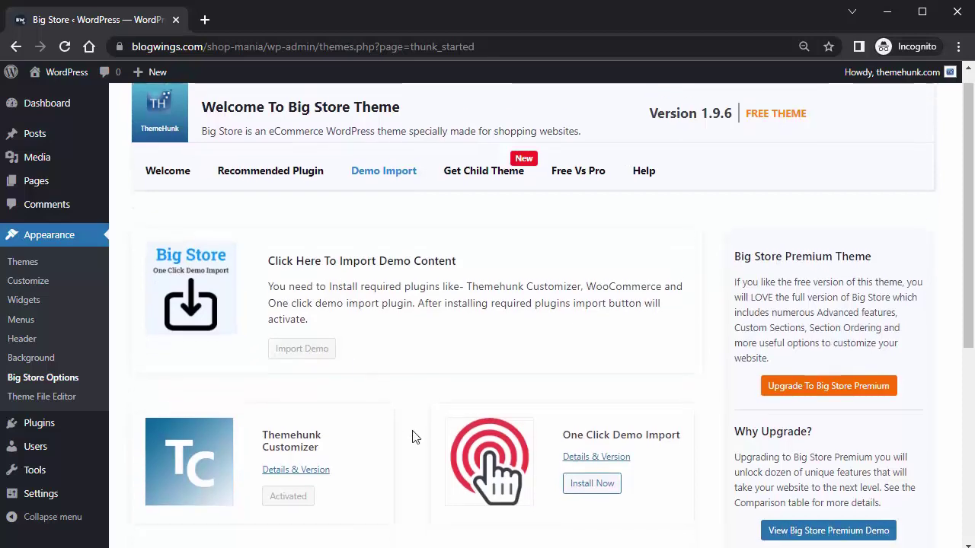
scroll(411, 436, down, 2)
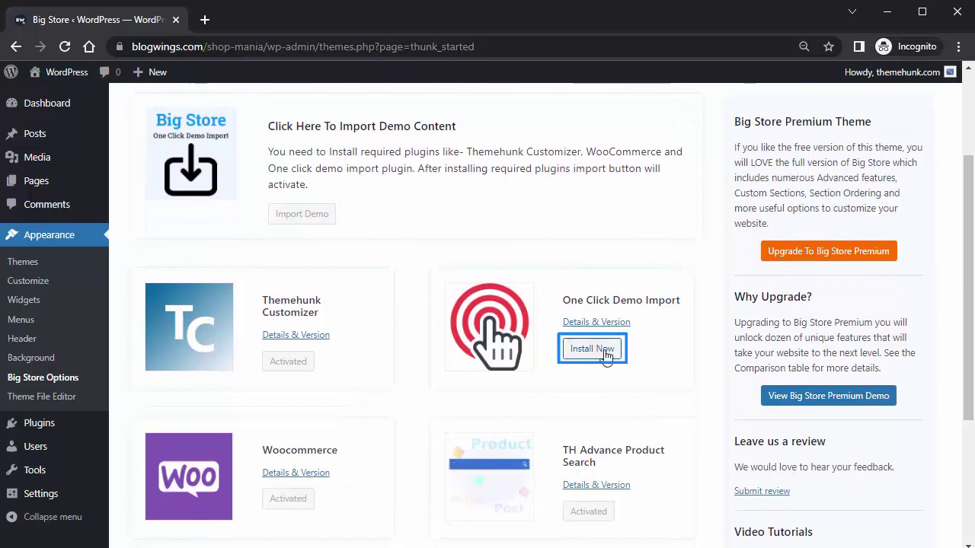
click(601, 350)
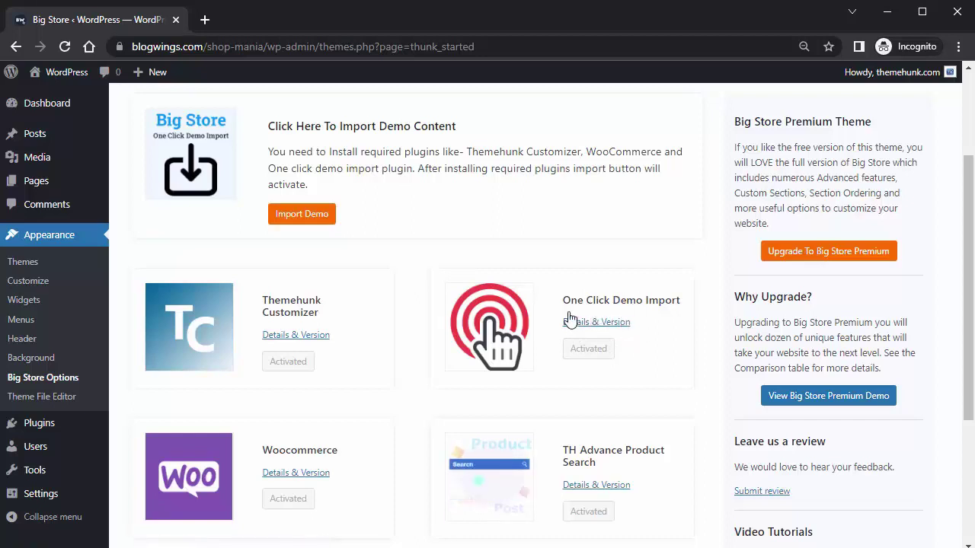
click(316, 220)
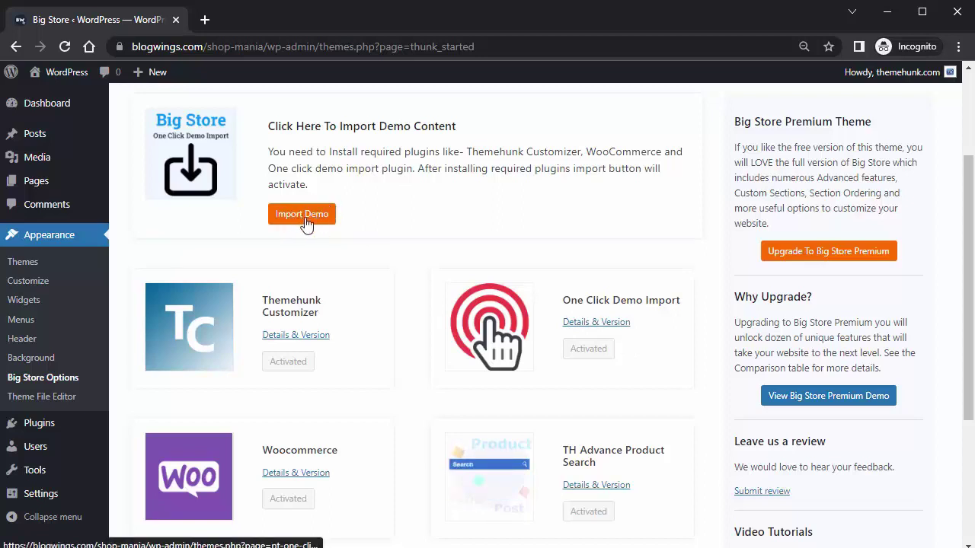
click(306, 223)
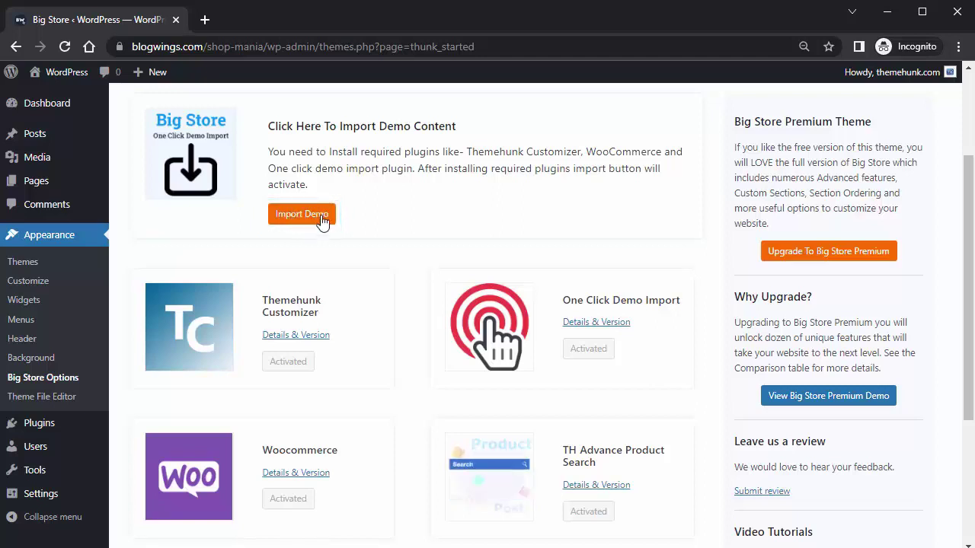
click(310, 217)
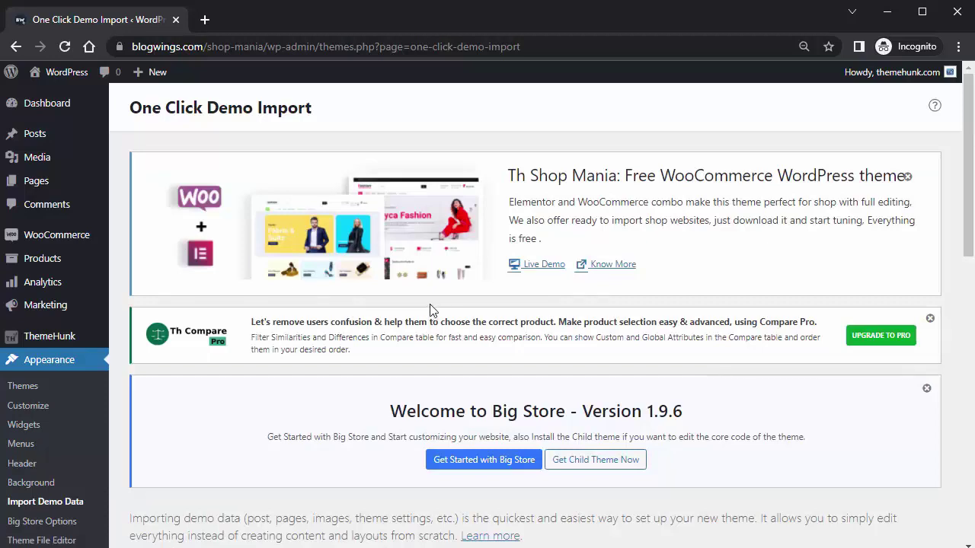
- Pick Import Demo on the Big Store Default card and review the WPForms, All in One SEO, MonsterInsights options
scroll(433, 378, down, 7)
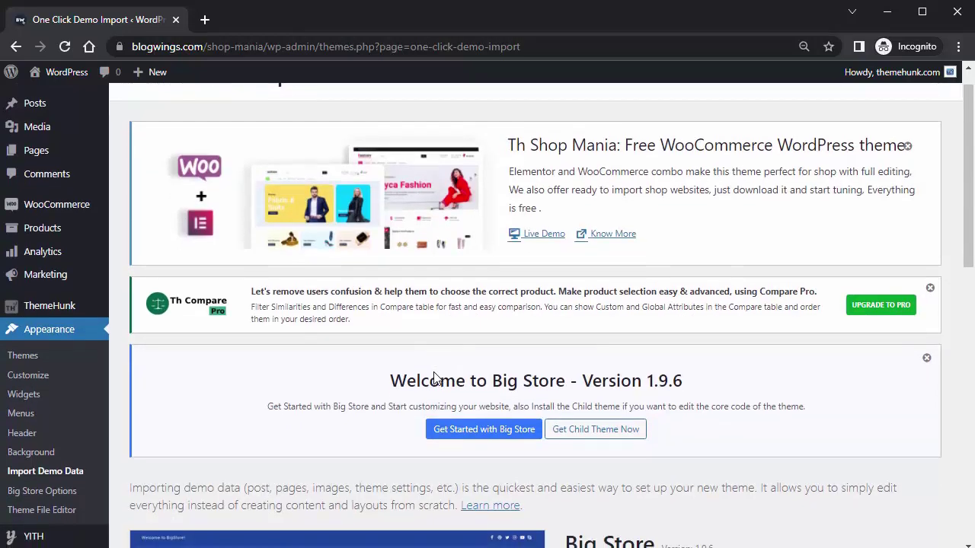
scroll(434, 374, down, 3)
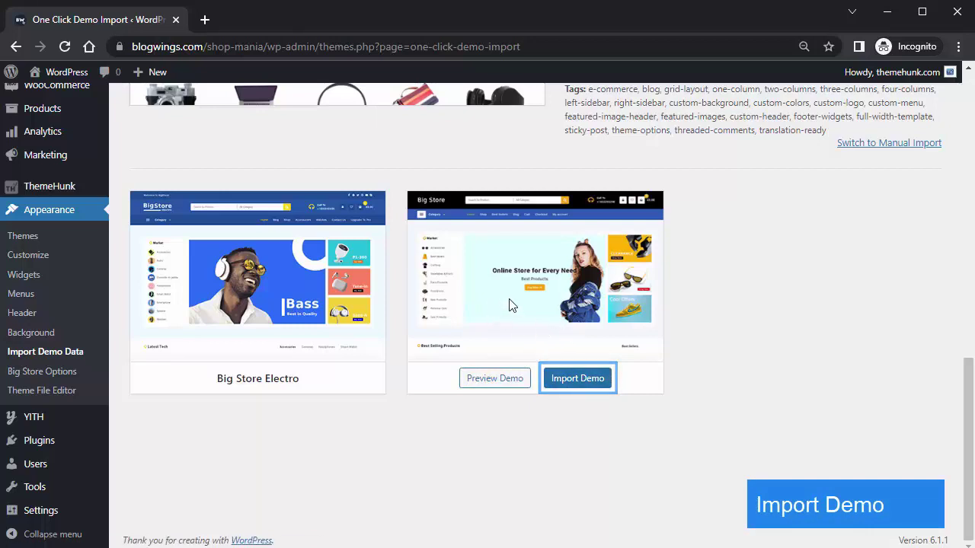
click(570, 381)
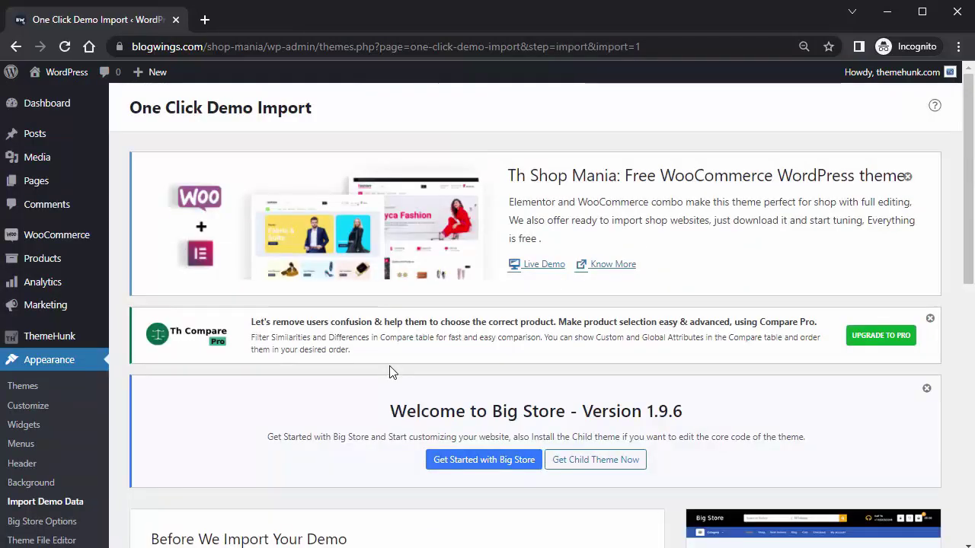
scroll(389, 371, down, 4)
scroll(389, 372, down, 3)
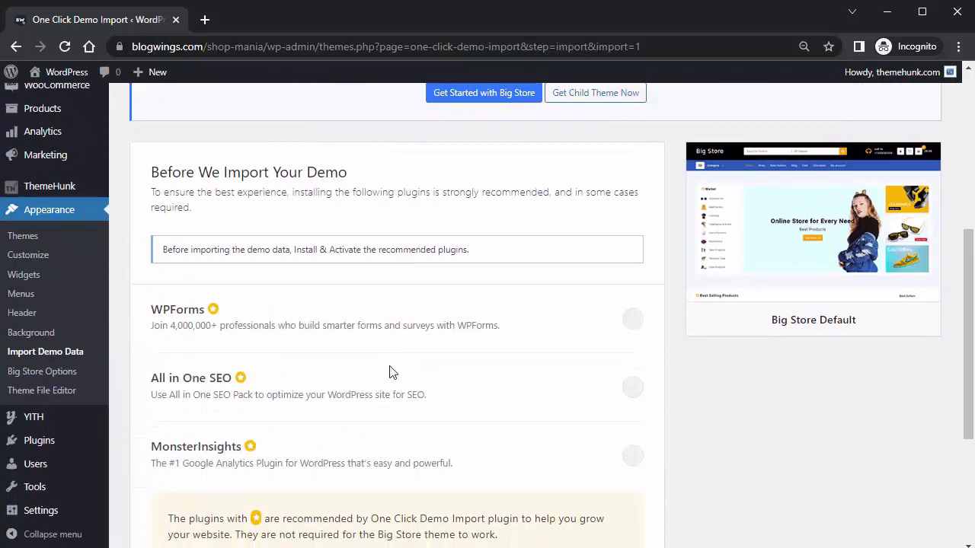
scroll(389, 372, up, 1)
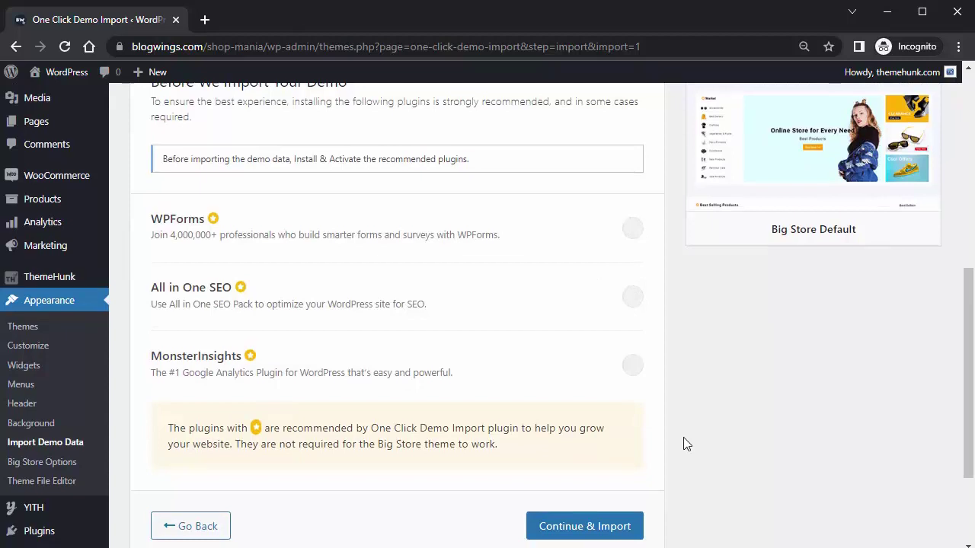
scroll(683, 444, down, 2)
- Run Continue & Import for the Big Store demo, then open Theme Settings in the Customizer
click(618, 387)
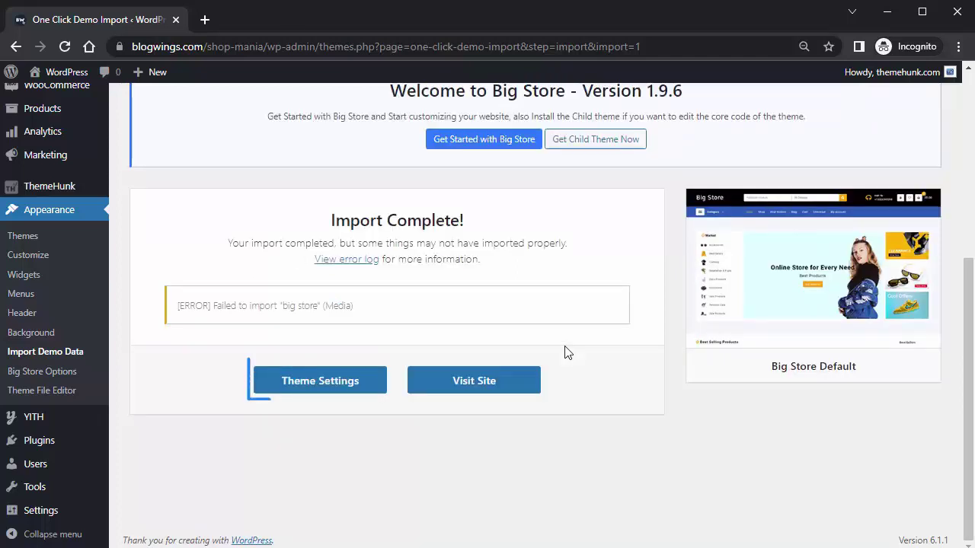
click(323, 388)
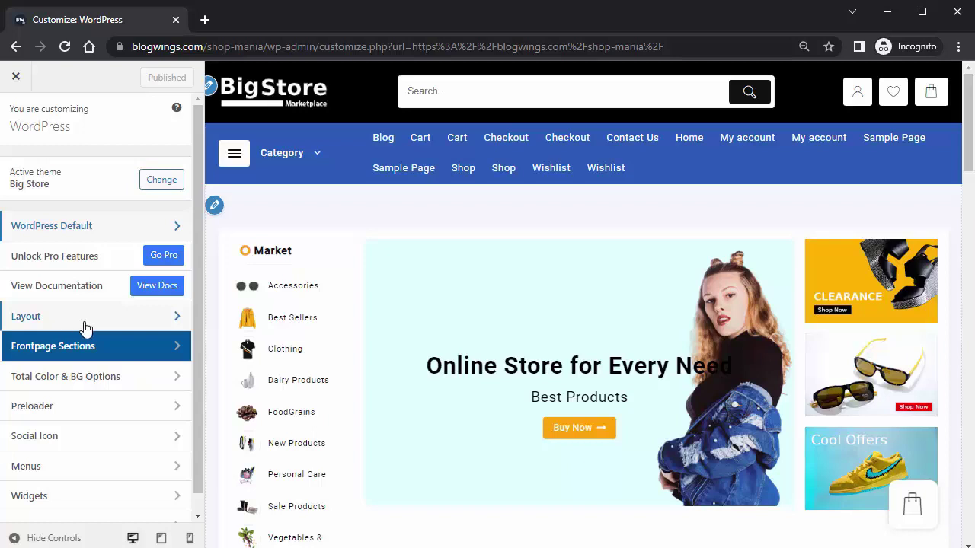
- Browse Layout > Header's Above Header and Main Header settings, then open Exclude Category
click(150, 321)
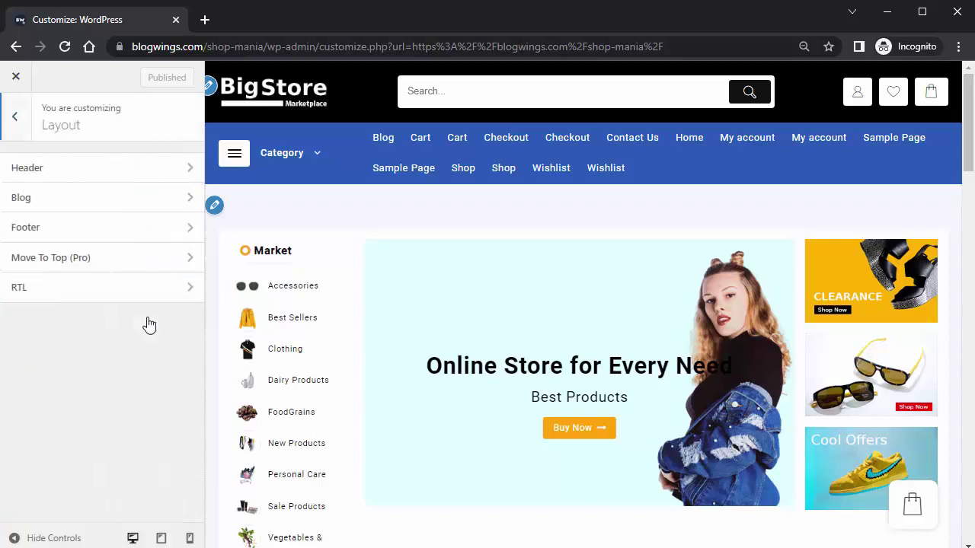
click(149, 169)
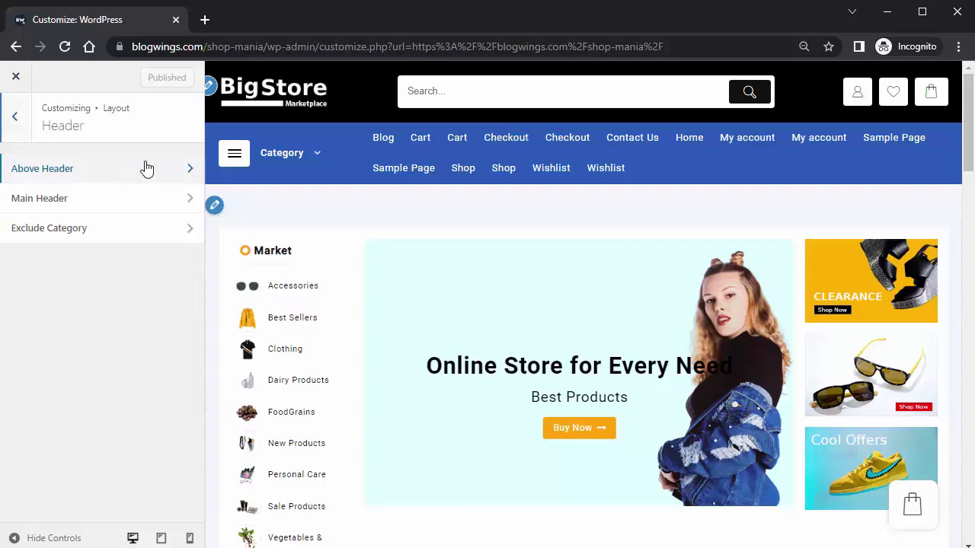
click(147, 169)
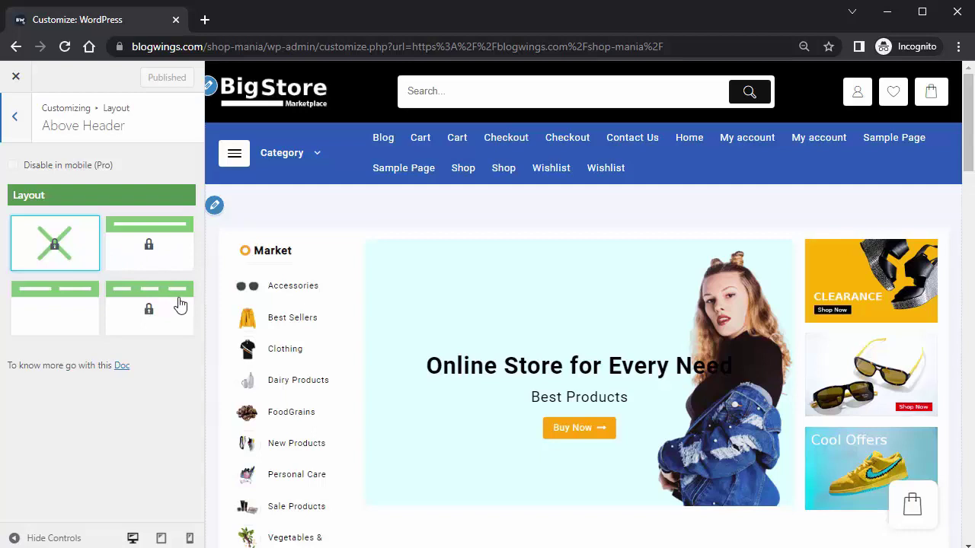
click(14, 118)
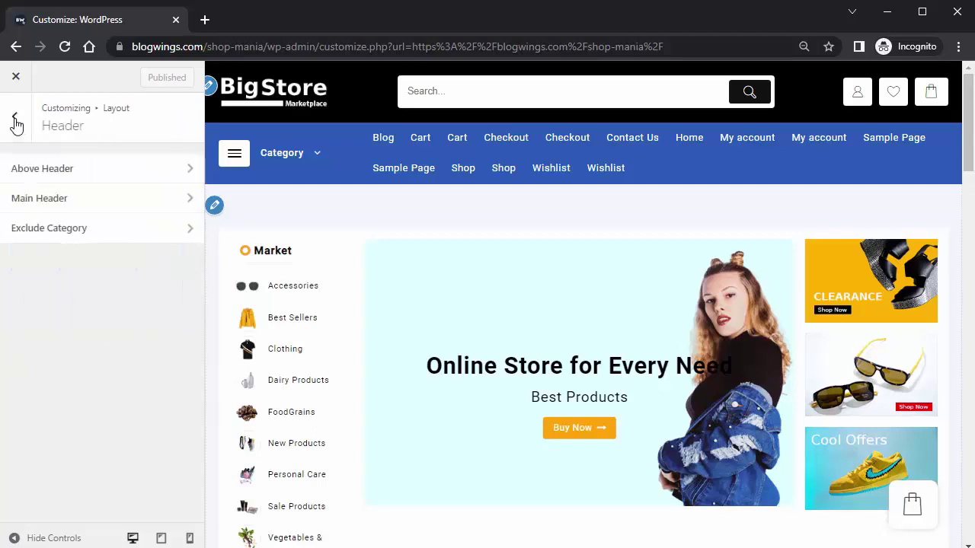
click(65, 200)
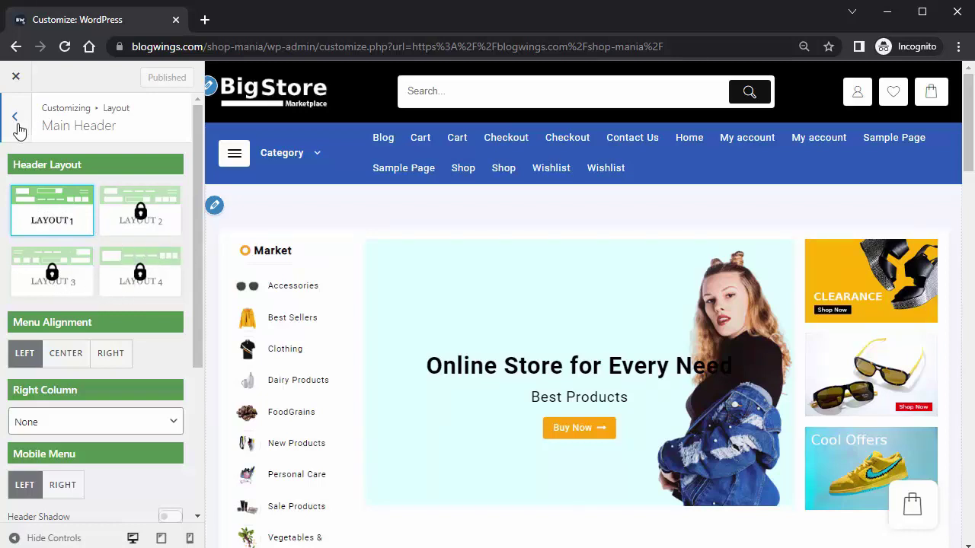
click(15, 118)
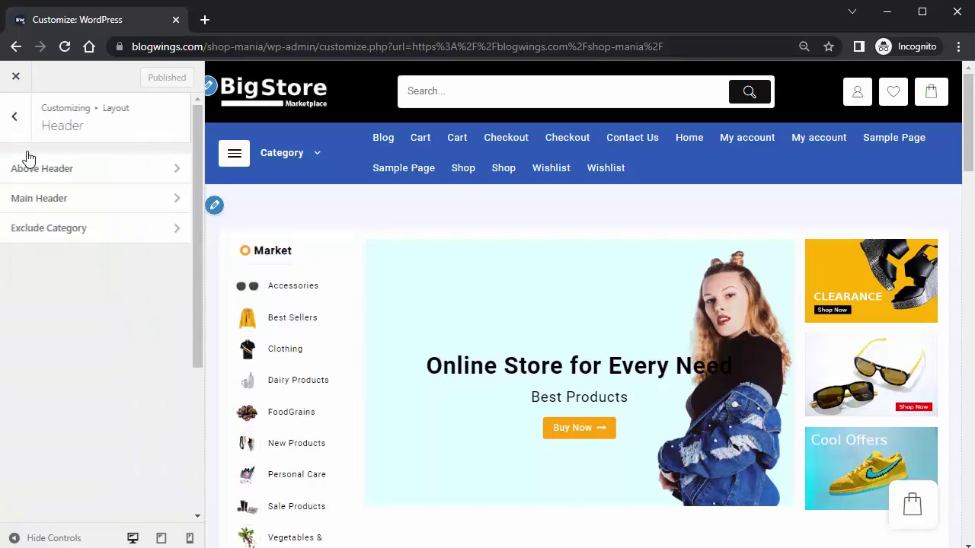
click(109, 235)
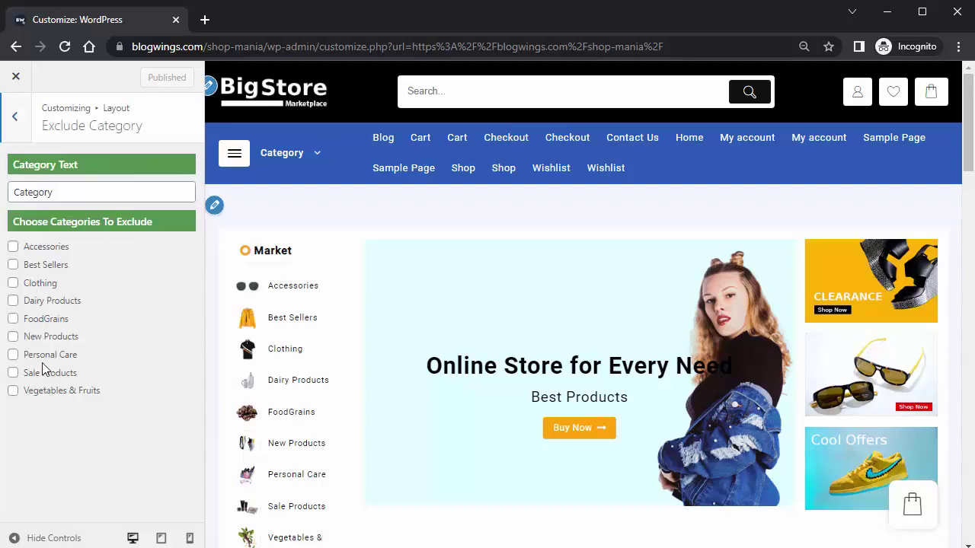
- Exclude Best Sellers, Personal Care, Sale Products and Vegetables & Fruits, publish, and verify the Category dropdown
click(59, 272)
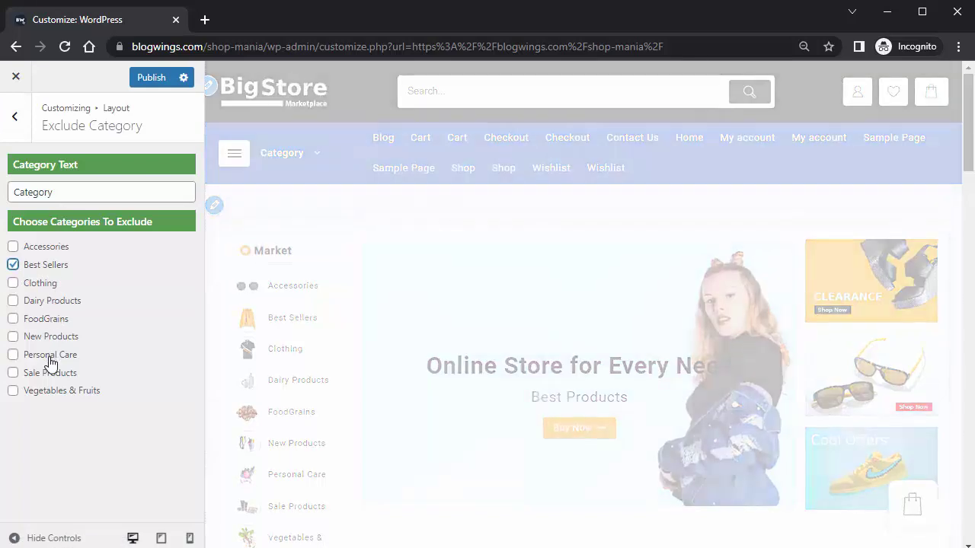
click(52, 381)
click(57, 393)
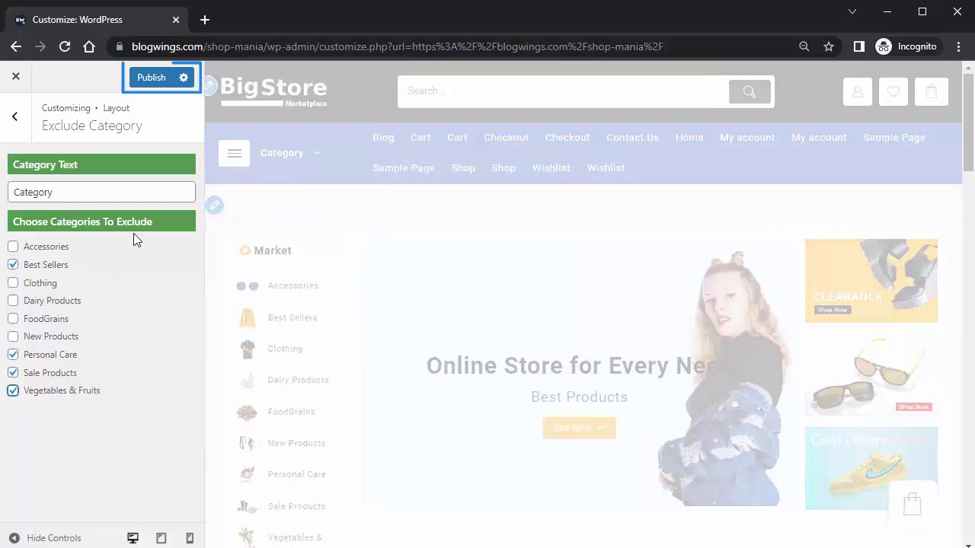
click(151, 78)
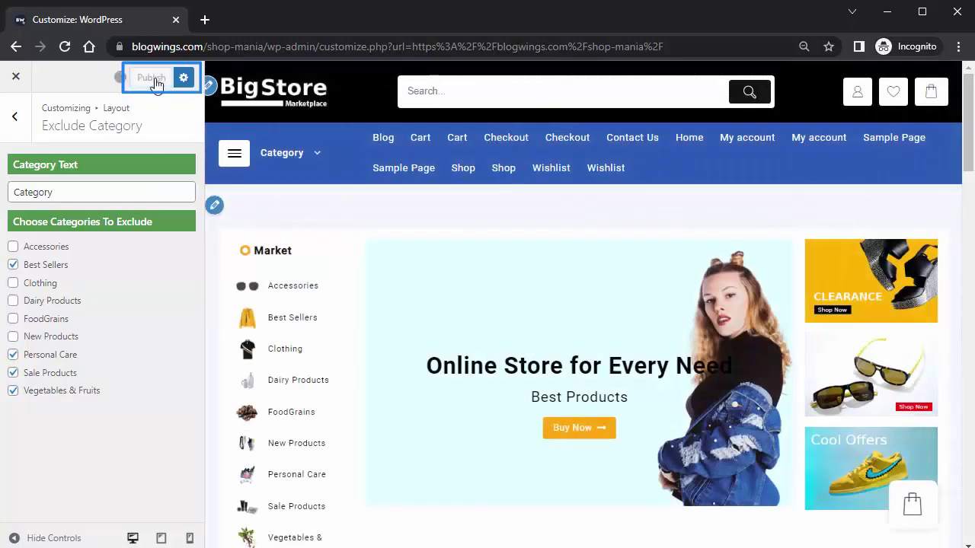
click(296, 155)
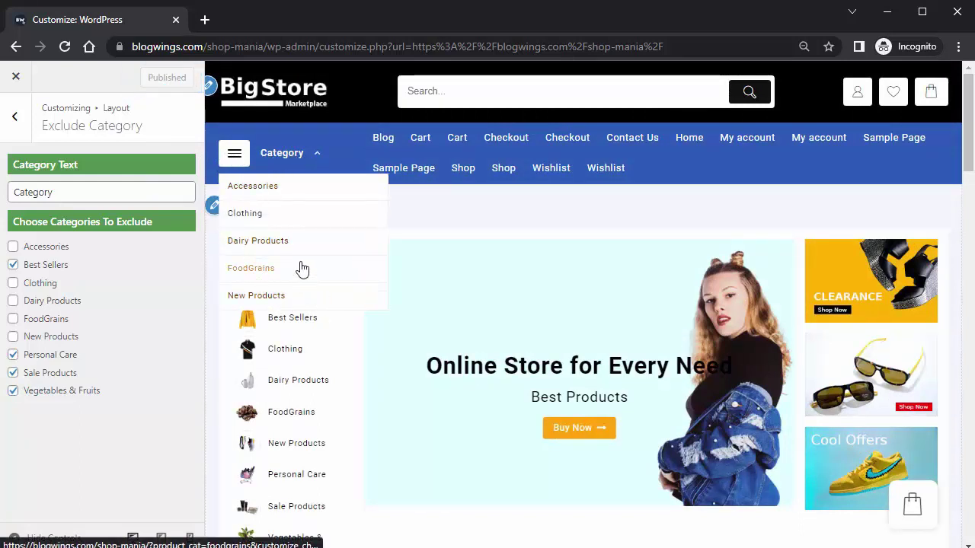
click(17, 120)
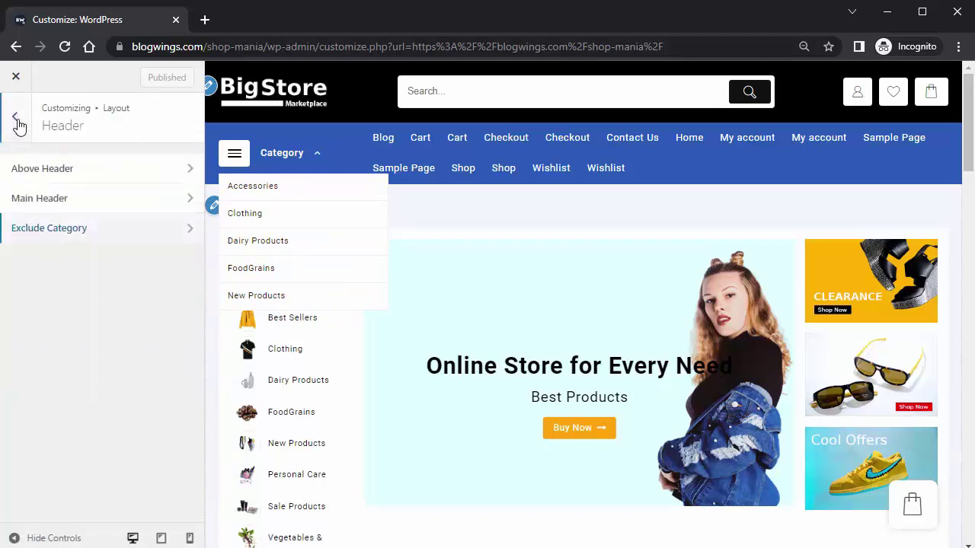
- Look through the Blog, Footer and Move To Top layout options, then open the RTL setting
click(18, 121)
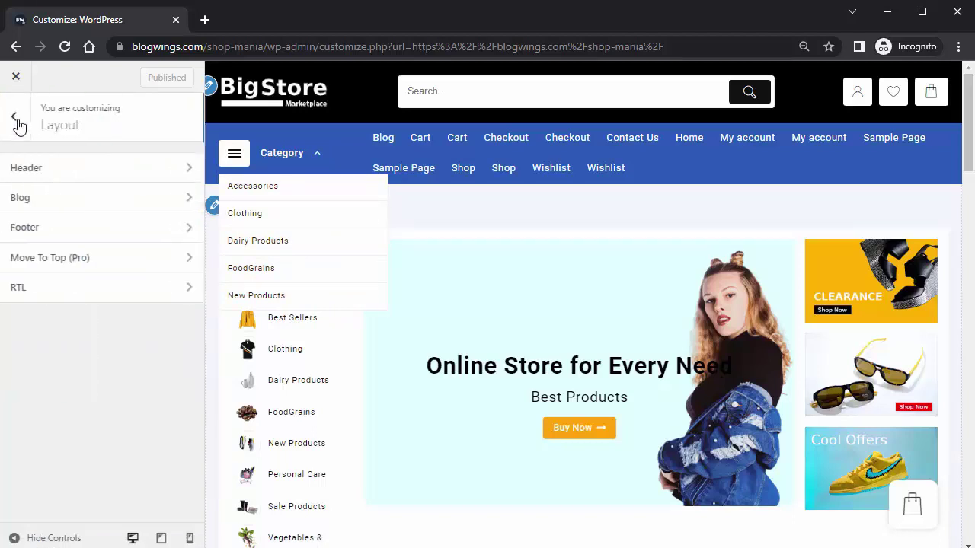
click(119, 210)
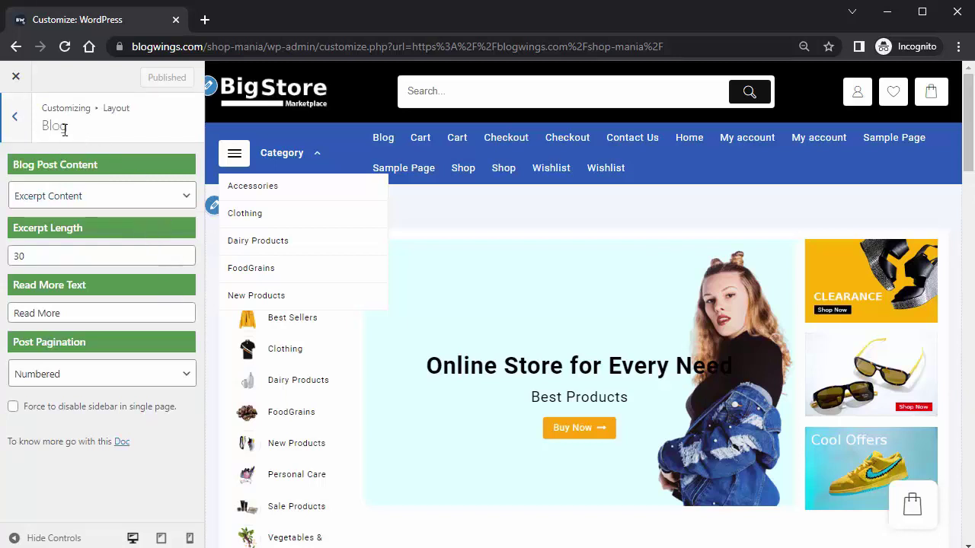
click(23, 126)
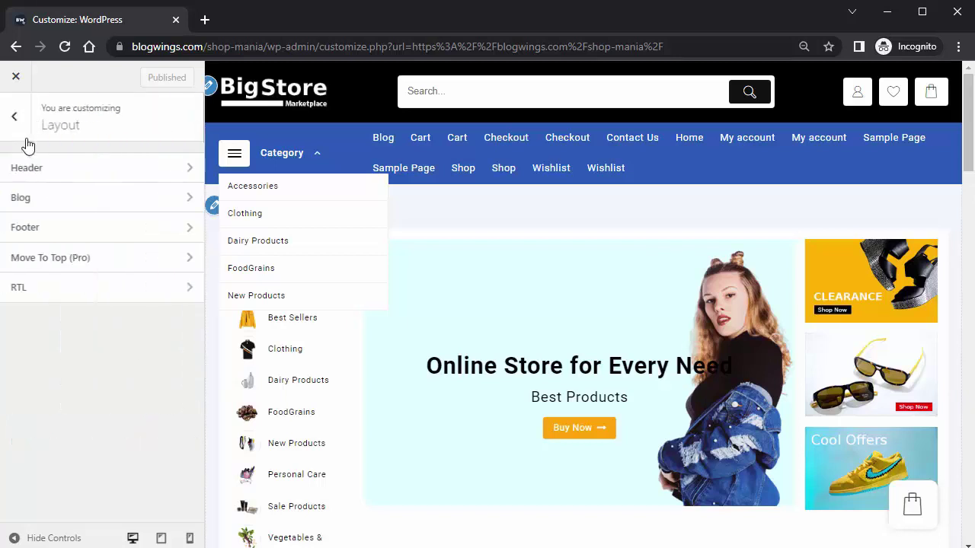
click(77, 233)
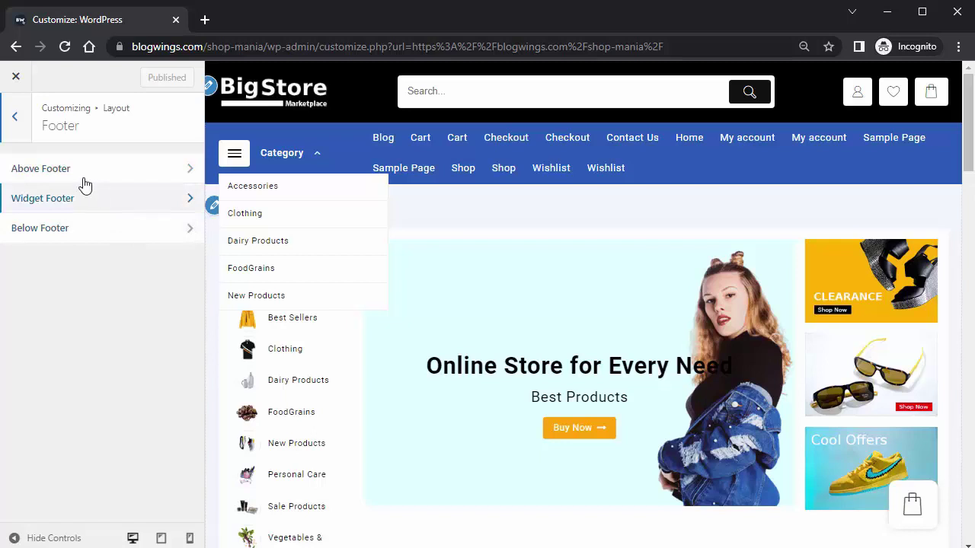
click(15, 117)
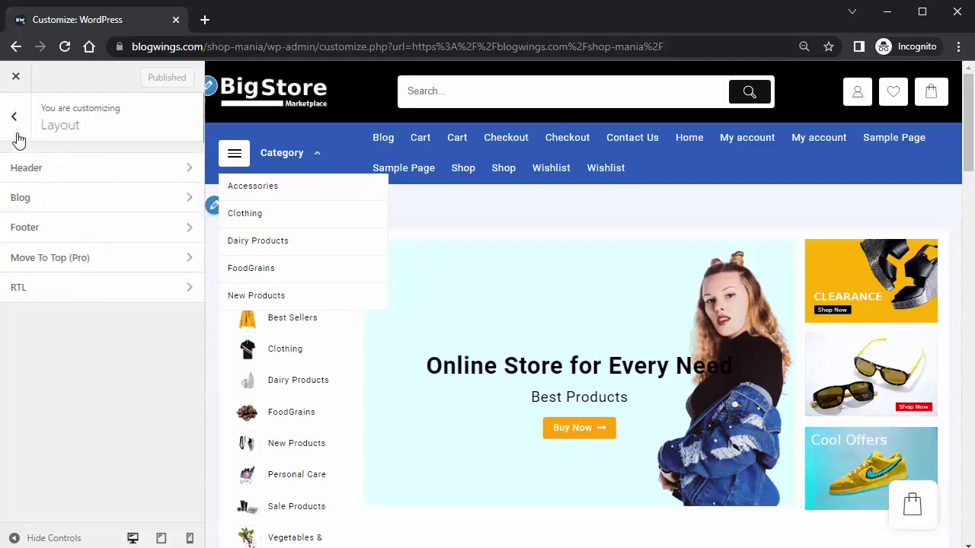
click(99, 258)
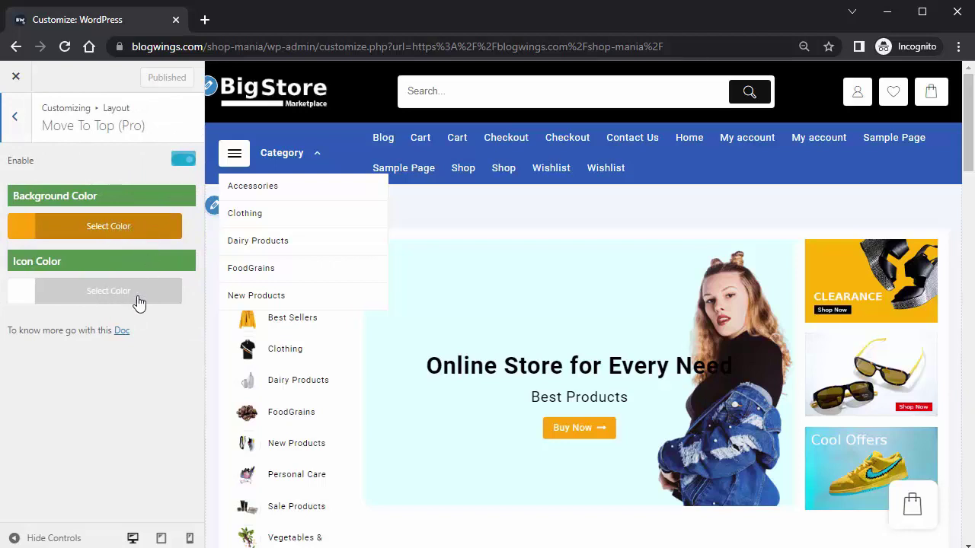
click(13, 122)
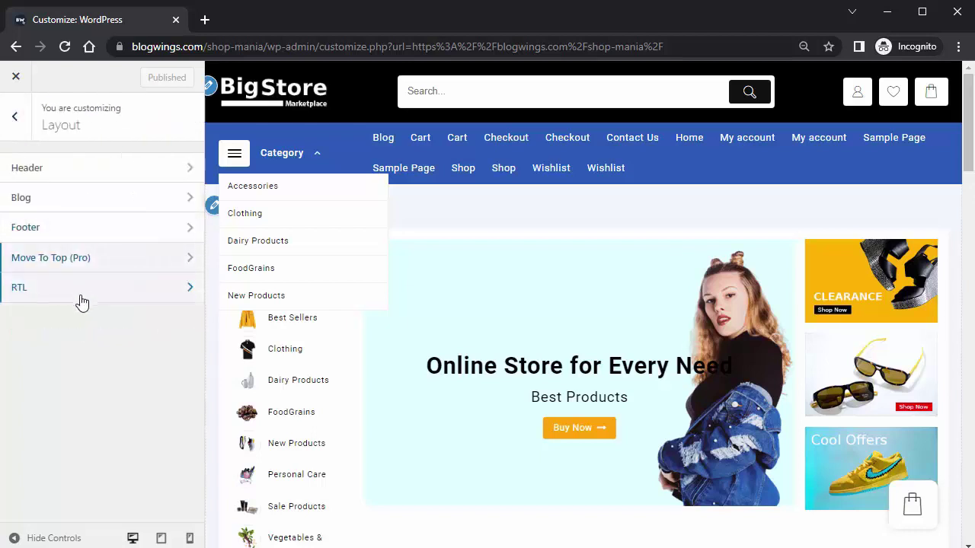
click(82, 297)
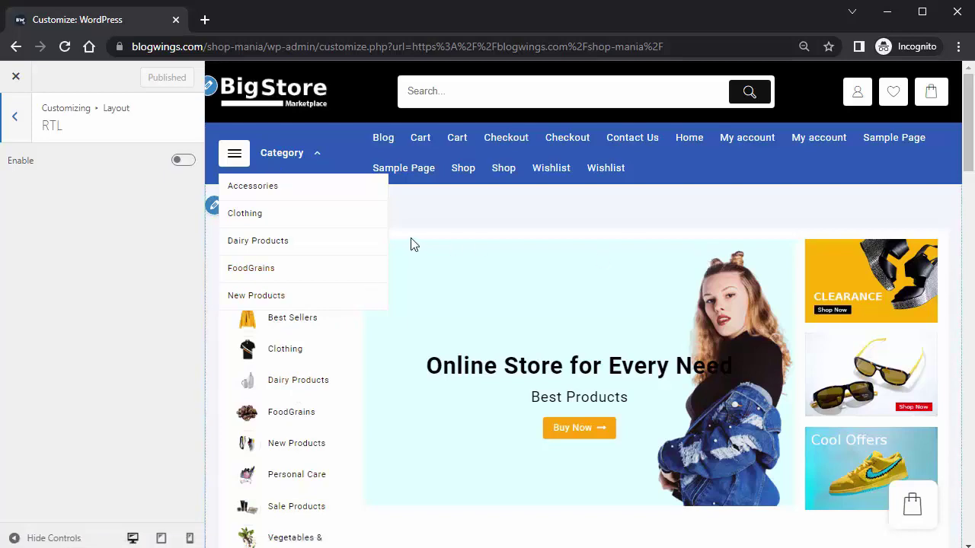
- Preview the storefront with RTL Enable on, turn it back off, and return to the Customizer root
click(182, 162)
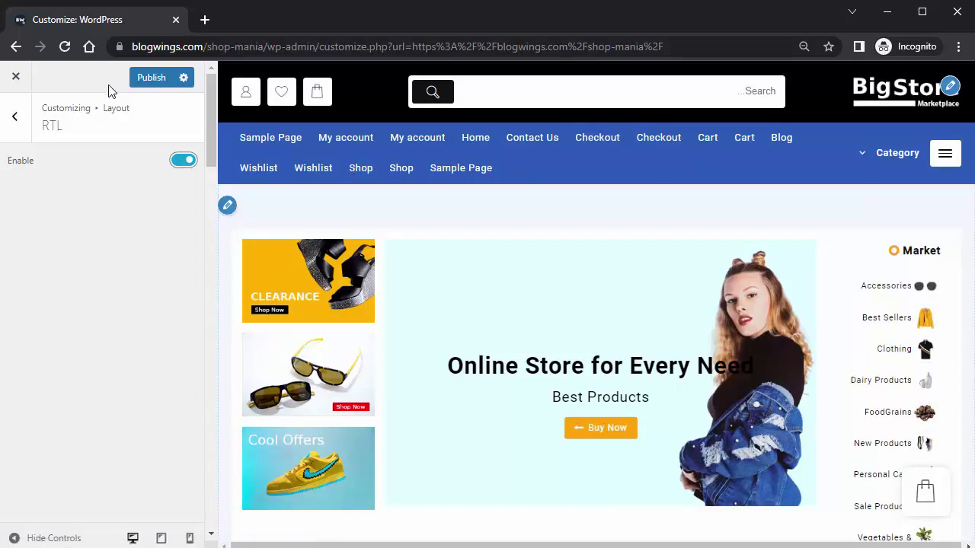
click(189, 168)
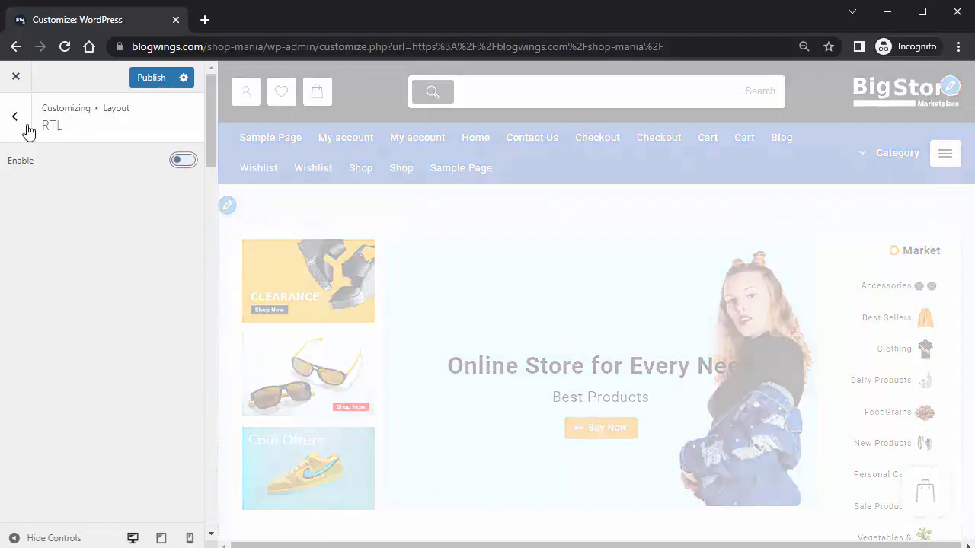
click(28, 131)
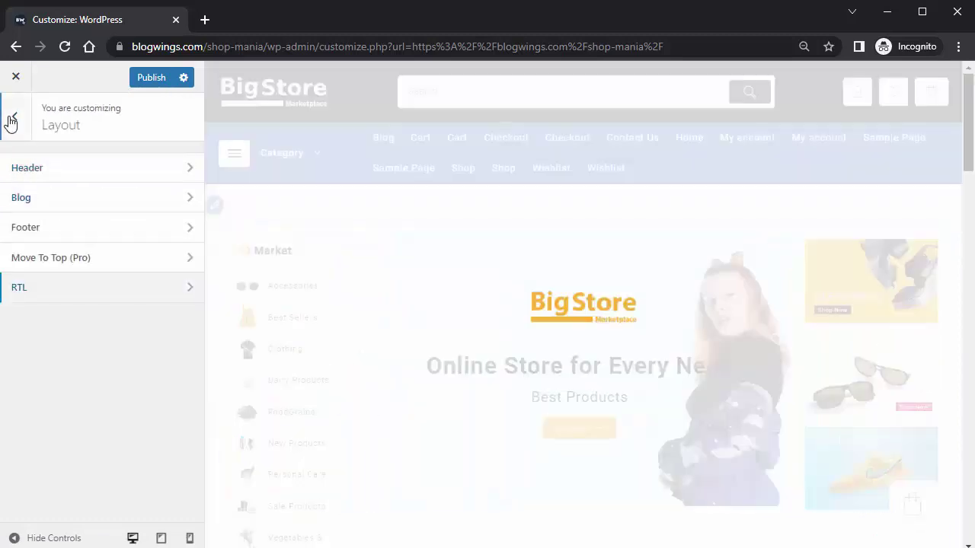
click(11, 126)
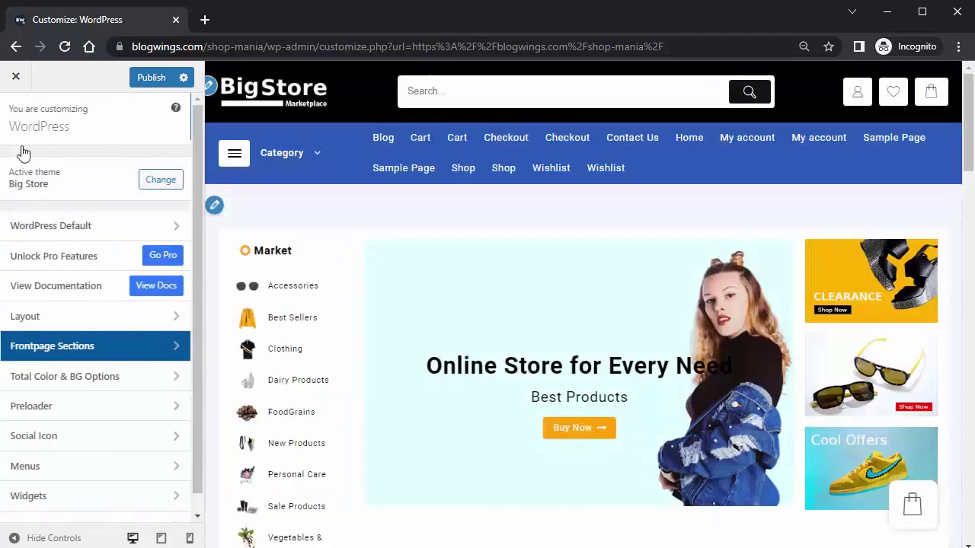
click(148, 355)
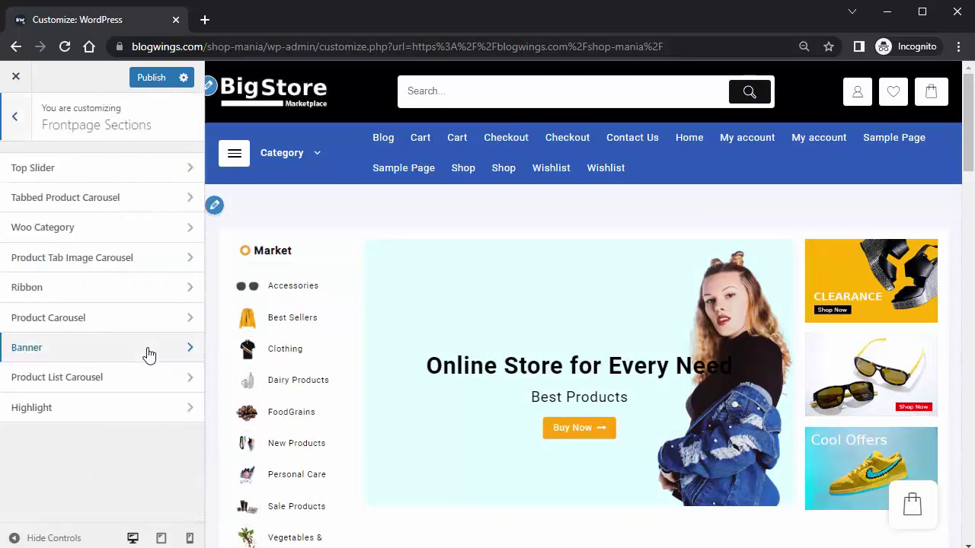
click(126, 178)
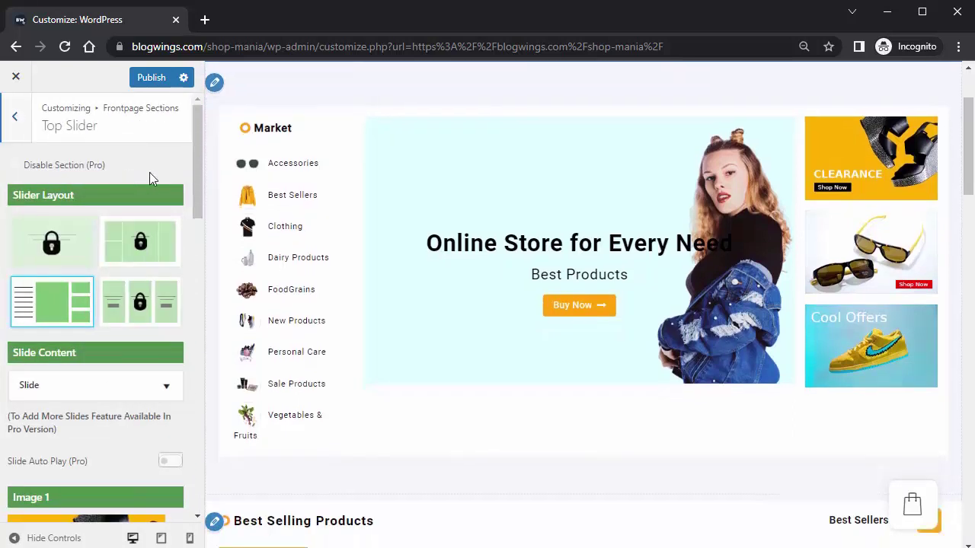
drag(194, 191, 195, 199)
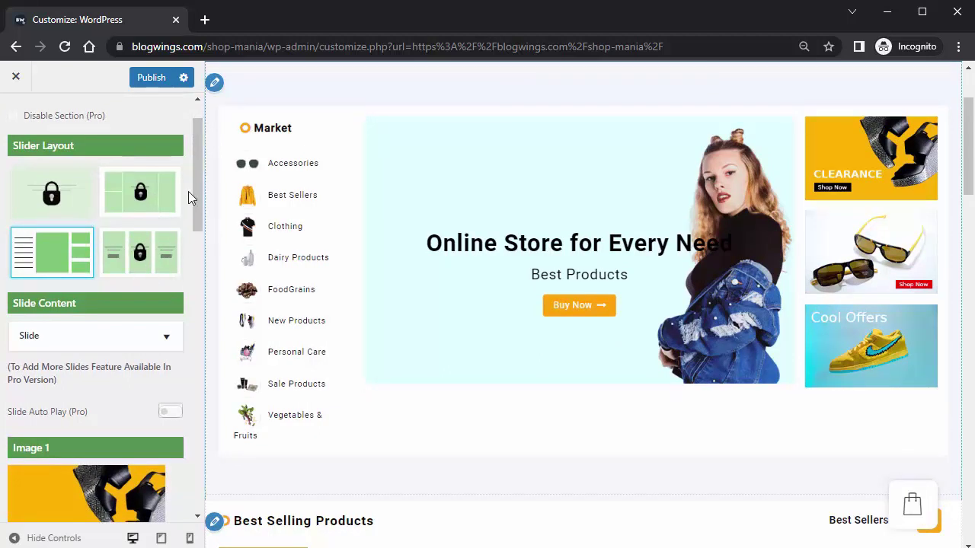
mouse_move(196, 194)
mouse_down()
mouse_move(195, 279)
mouse_move(202, 199)
mouse_up()
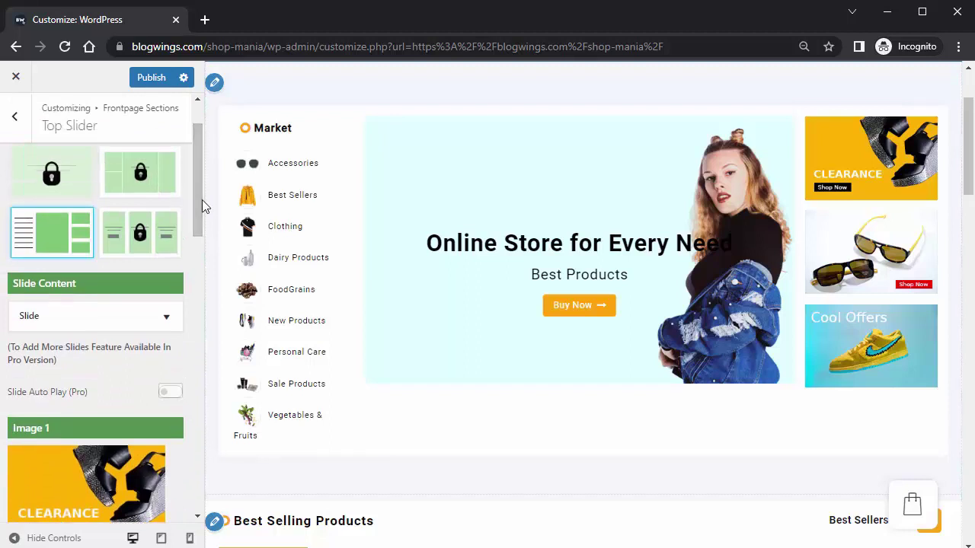
click(25, 128)
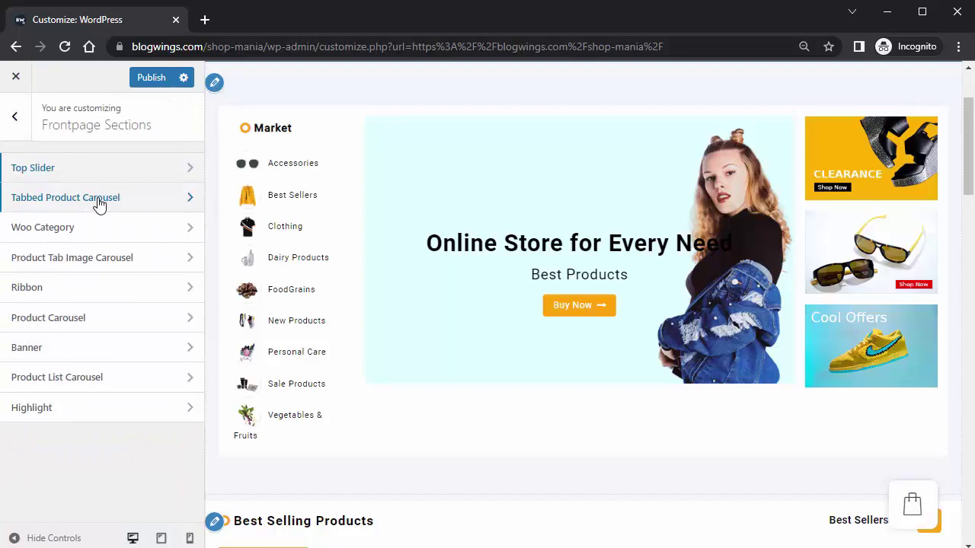
click(99, 204)
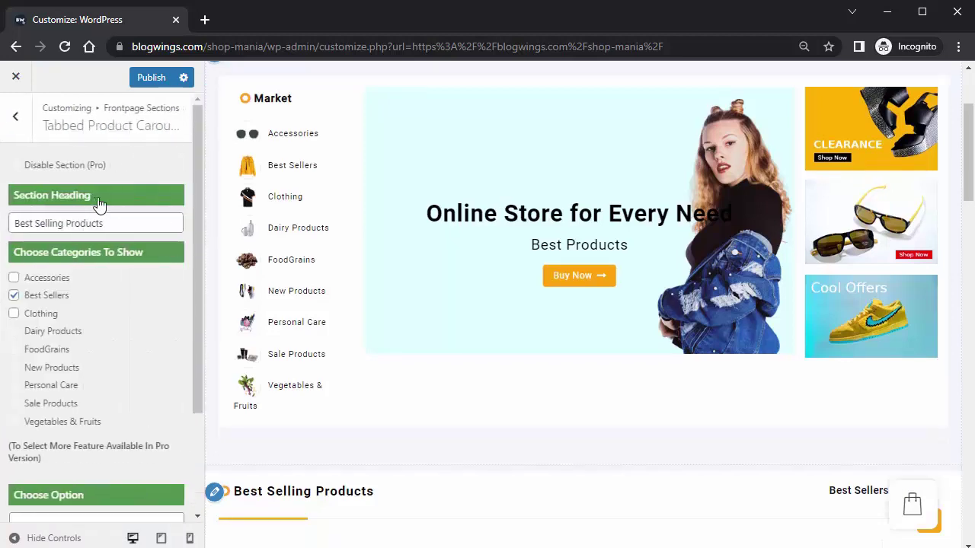
mouse_move(193, 237)
mouse_down()
mouse_move(193, 287)
mouse_move(192, 223)
mouse_up()
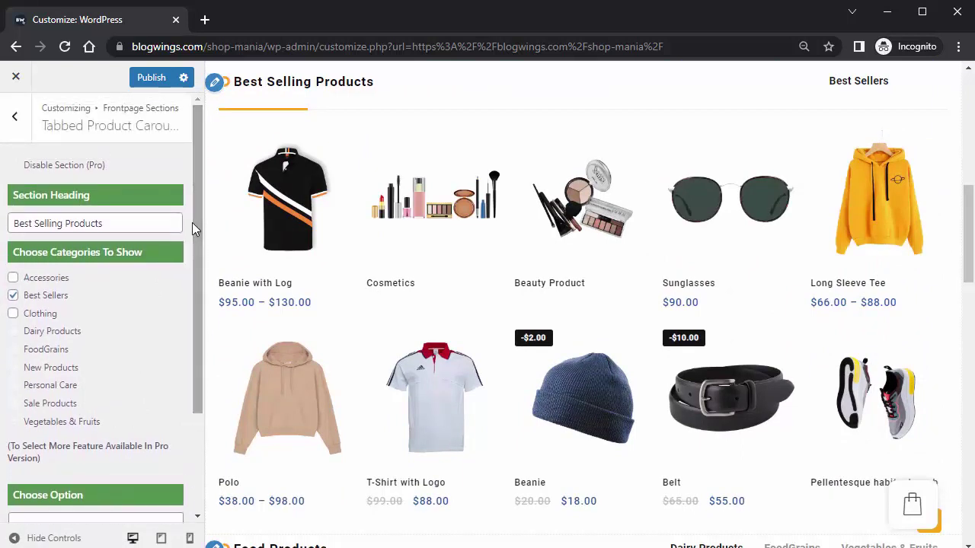
click(14, 118)
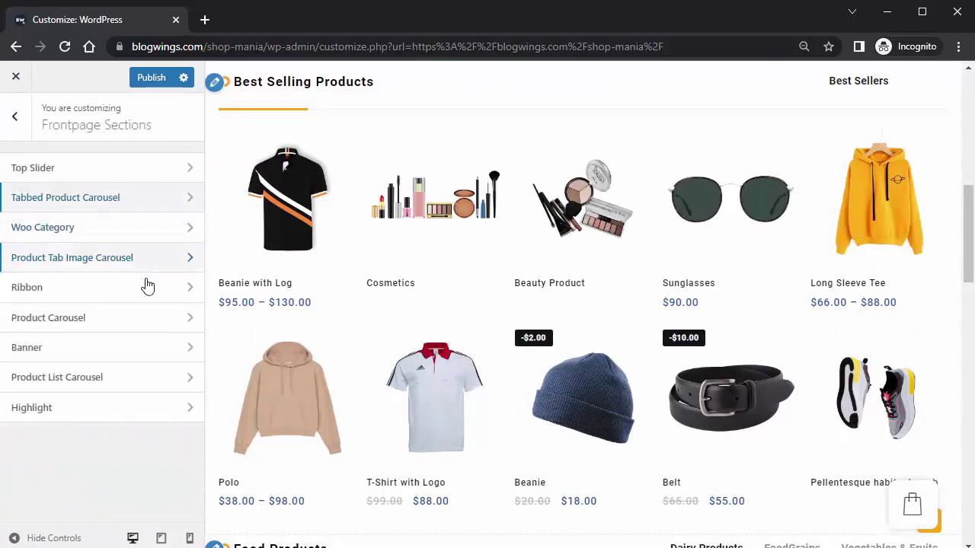
click(162, 361)
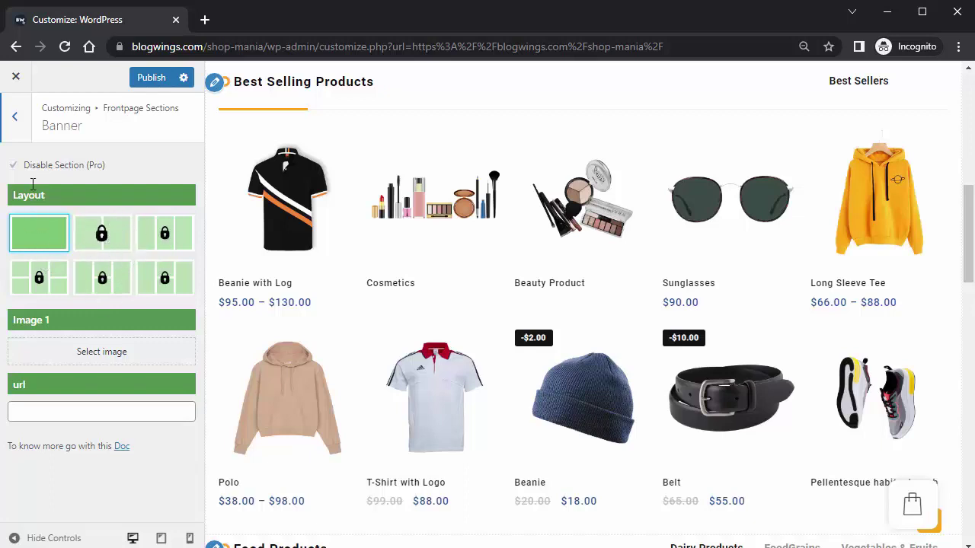
click(24, 134)
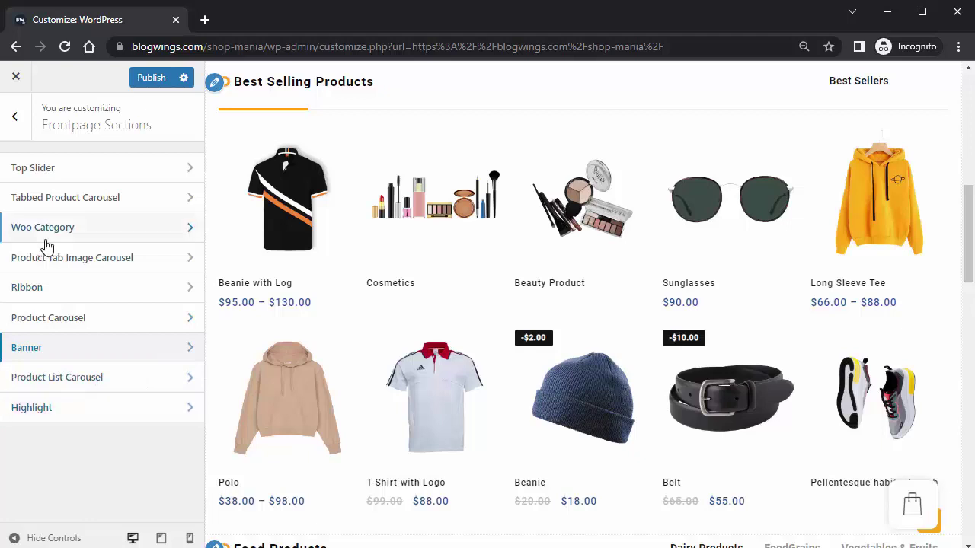
click(14, 117)
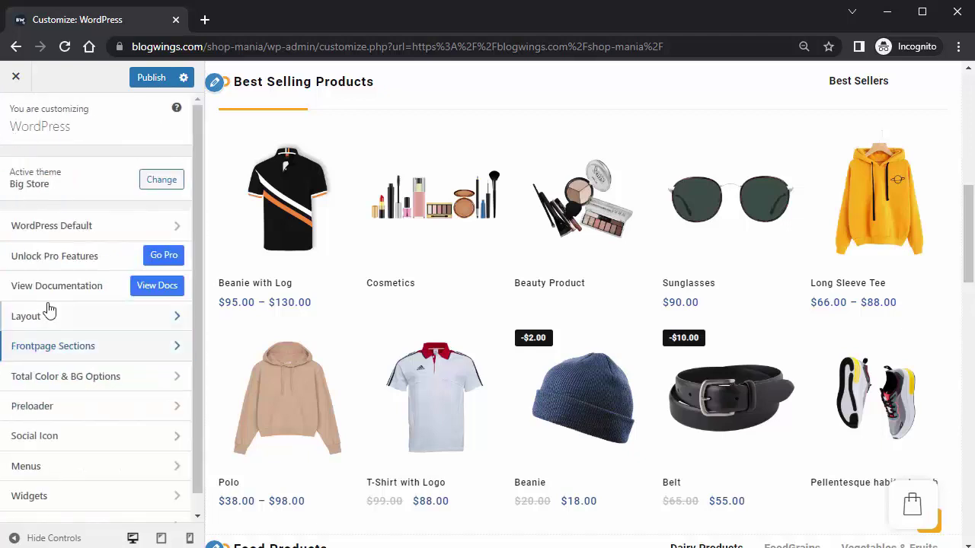
- Review the global colour settings under the theme's colour and background options
click(104, 378)
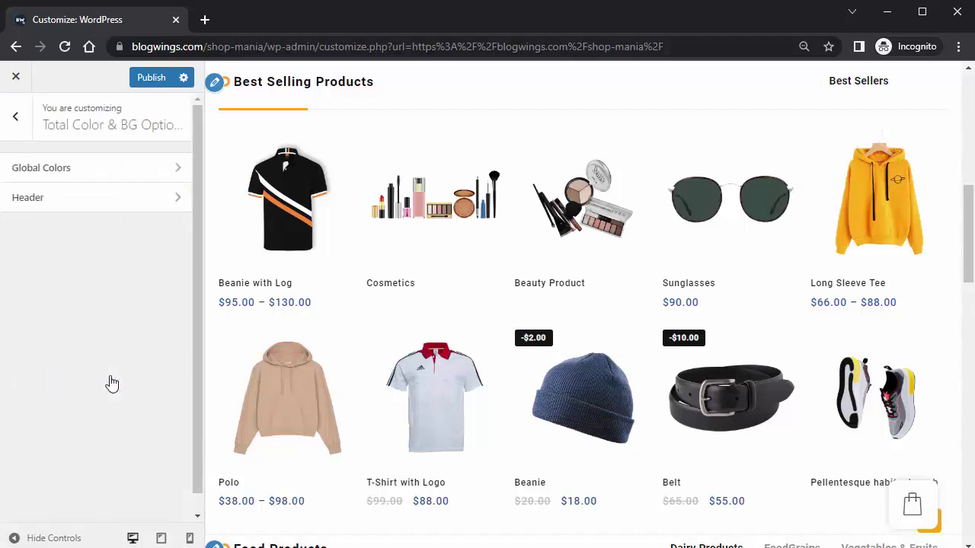
click(60, 172)
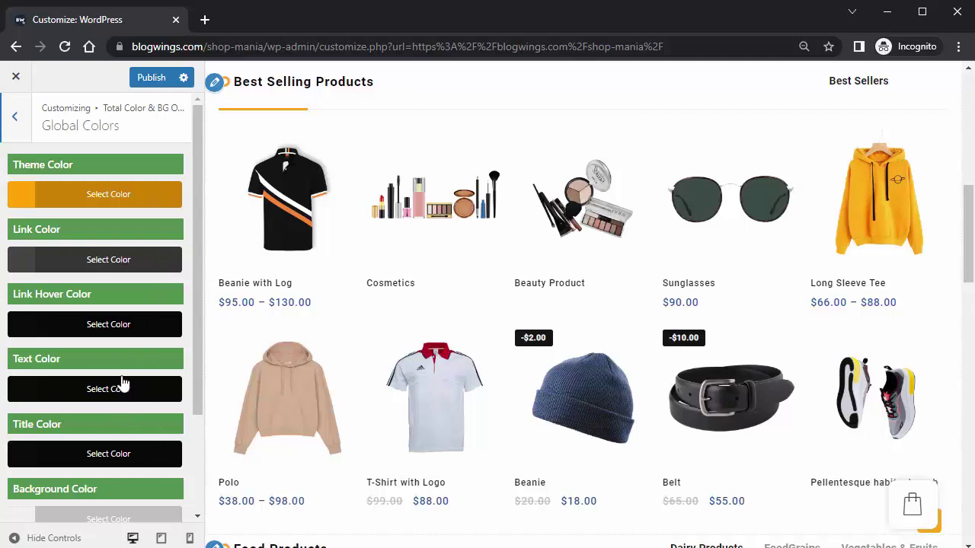
click(15, 118)
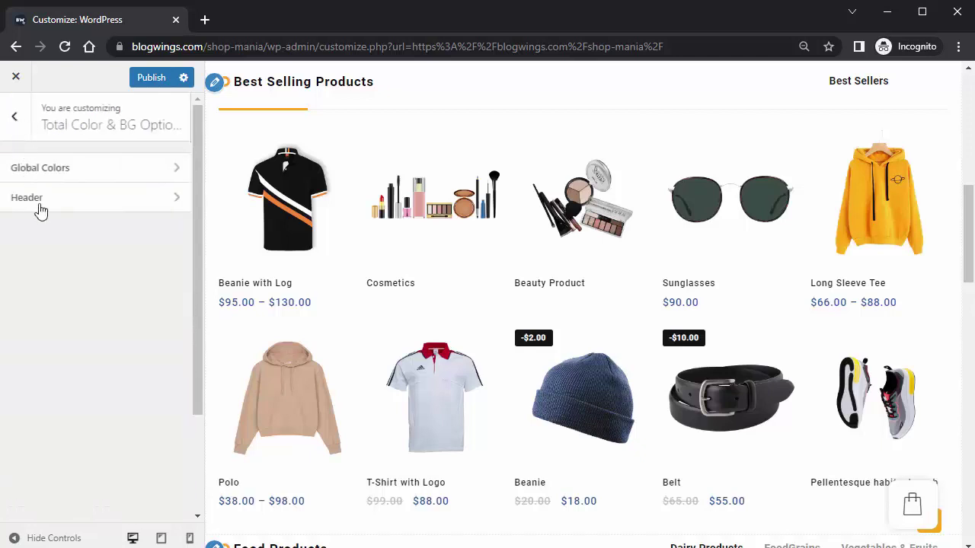
- Check the header colour options, then review the Social Icon URLs, all set to '#'
click(42, 212)
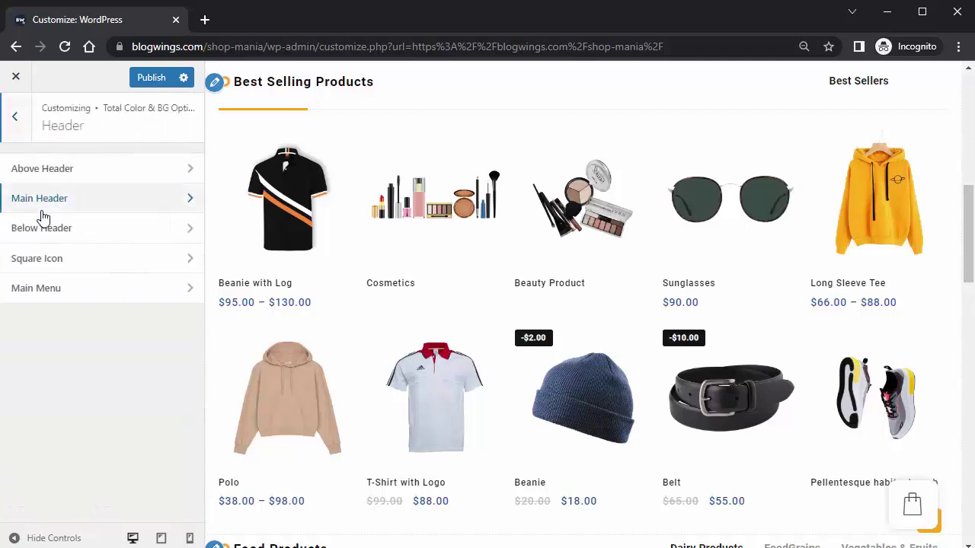
click(10, 122)
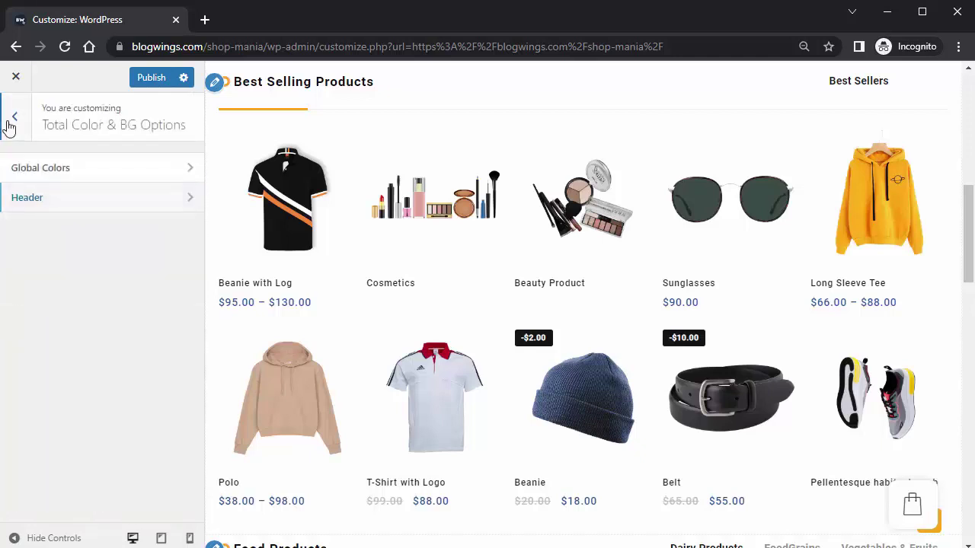
click(11, 122)
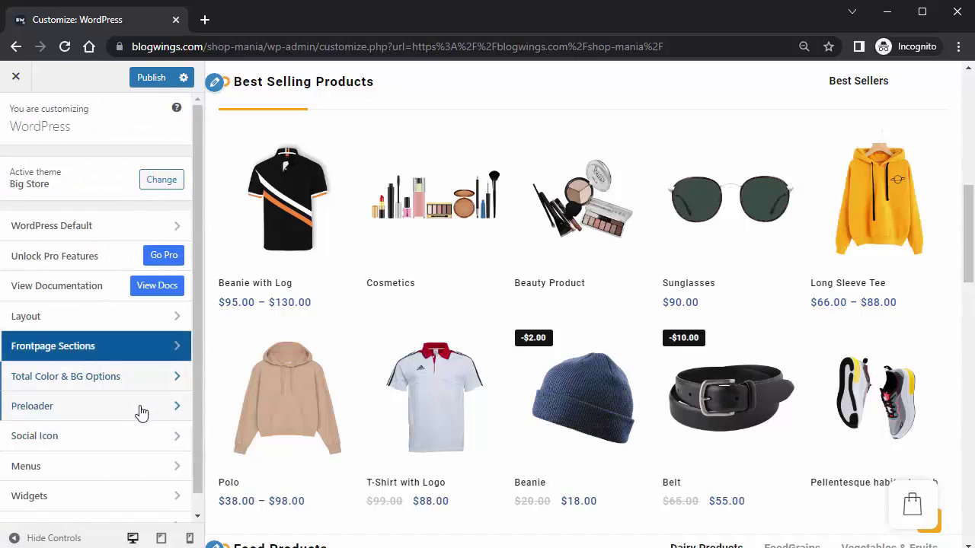
click(144, 455)
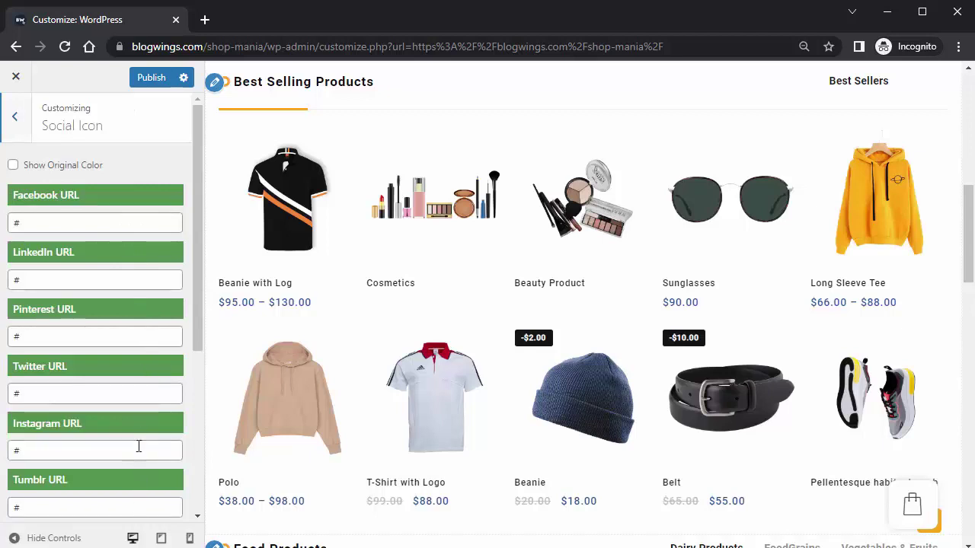
click(25, 135)
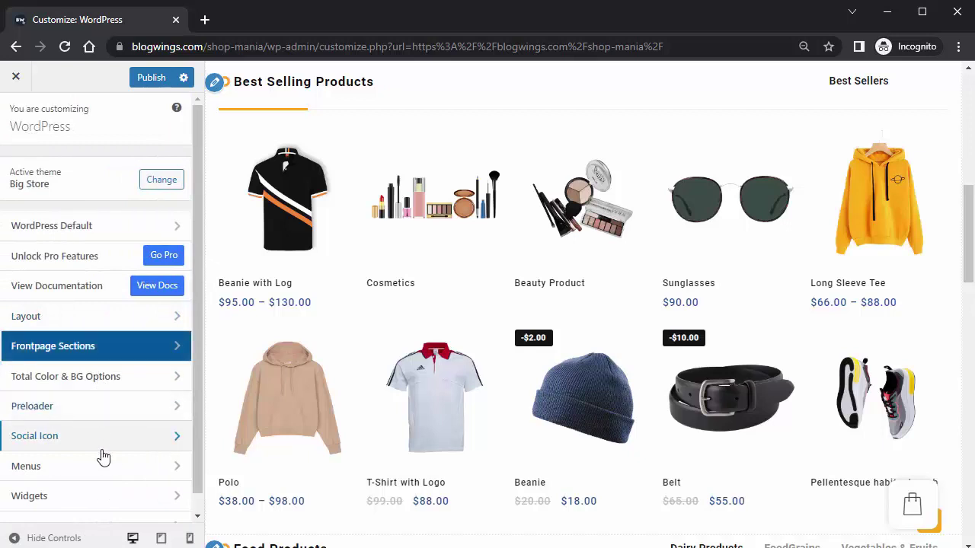
click(166, 470)
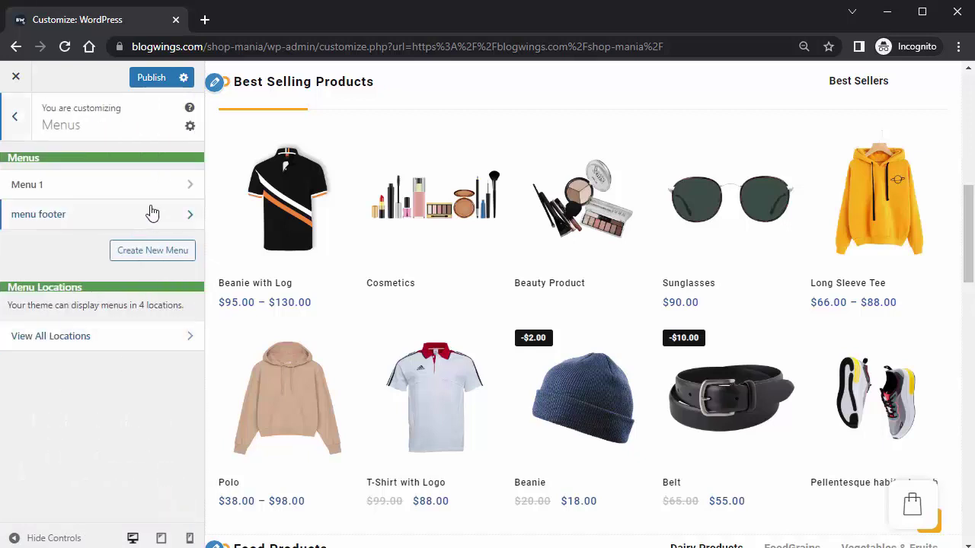
click(169, 193)
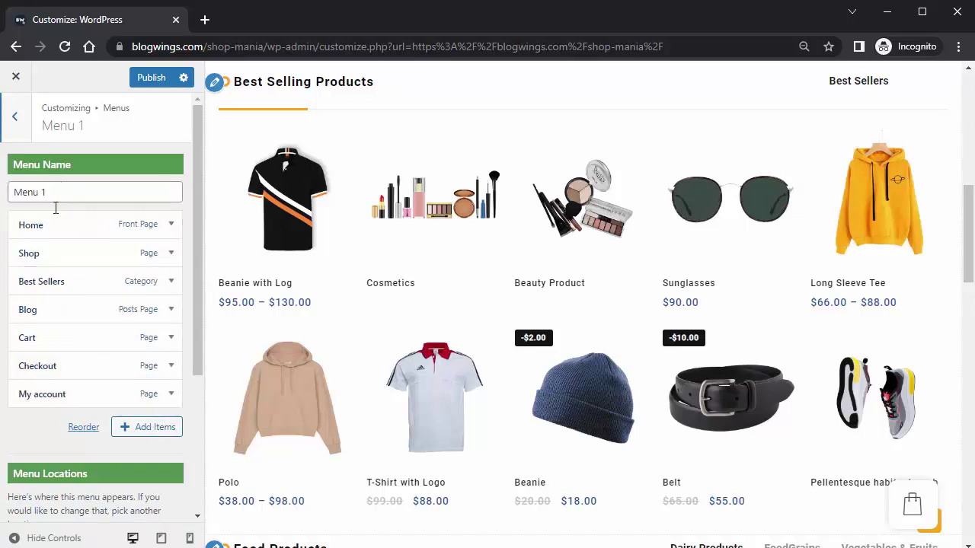
click(12, 112)
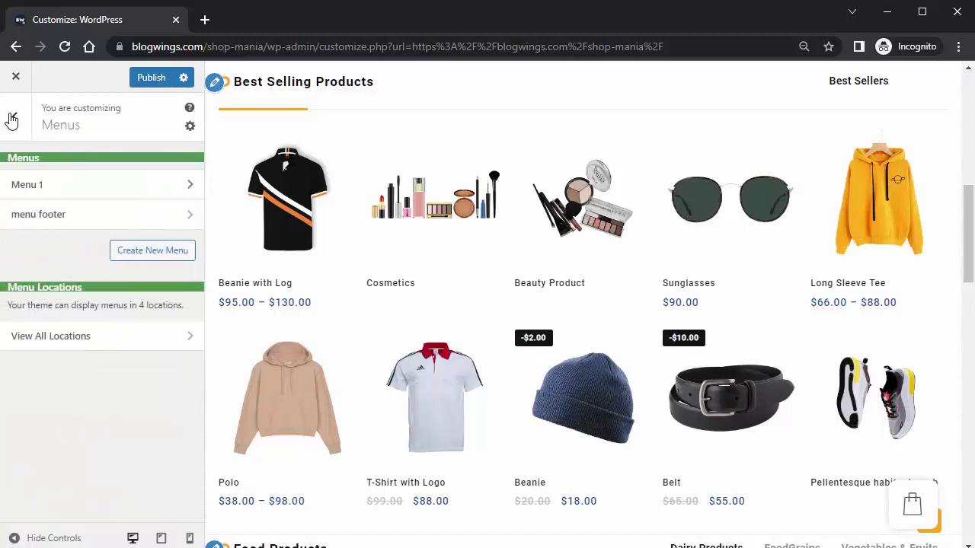
click(9, 116)
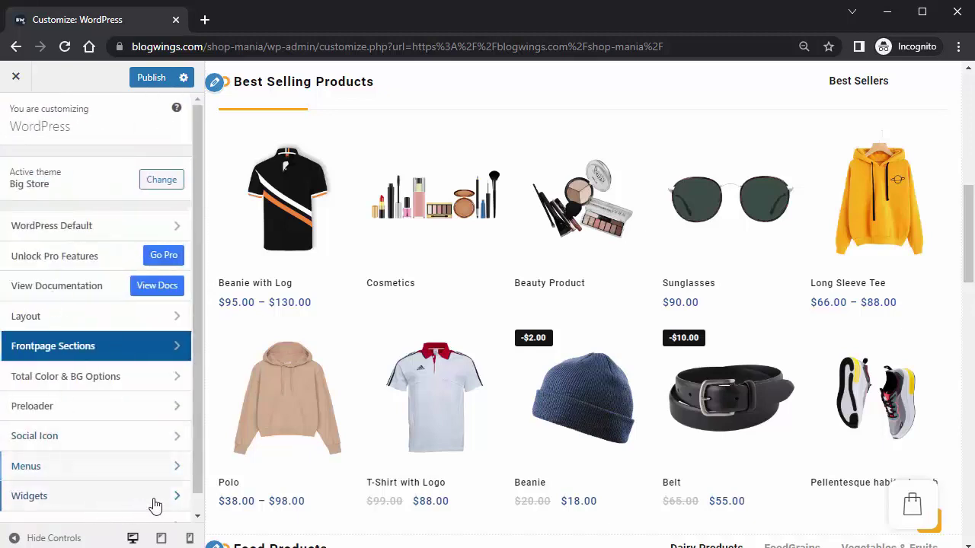
click(154, 496)
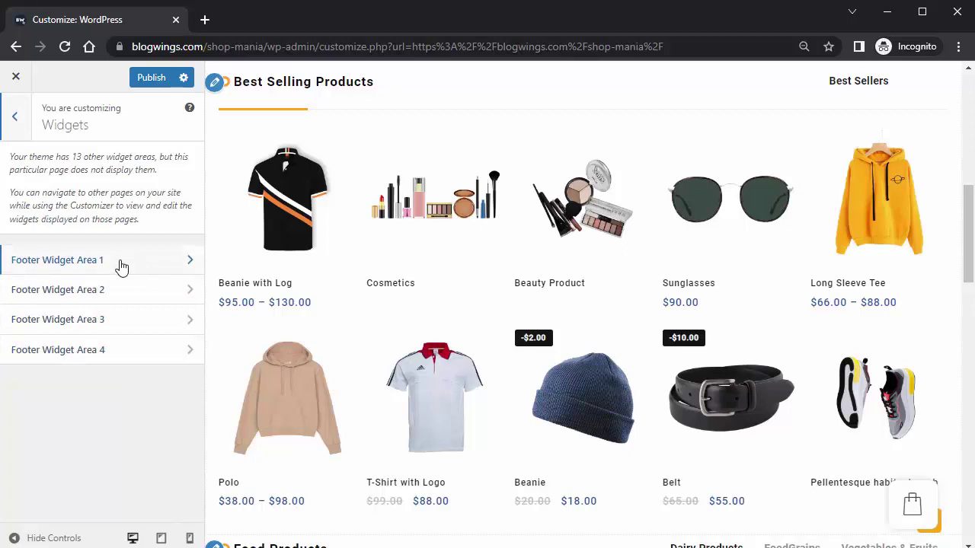
click(15, 116)
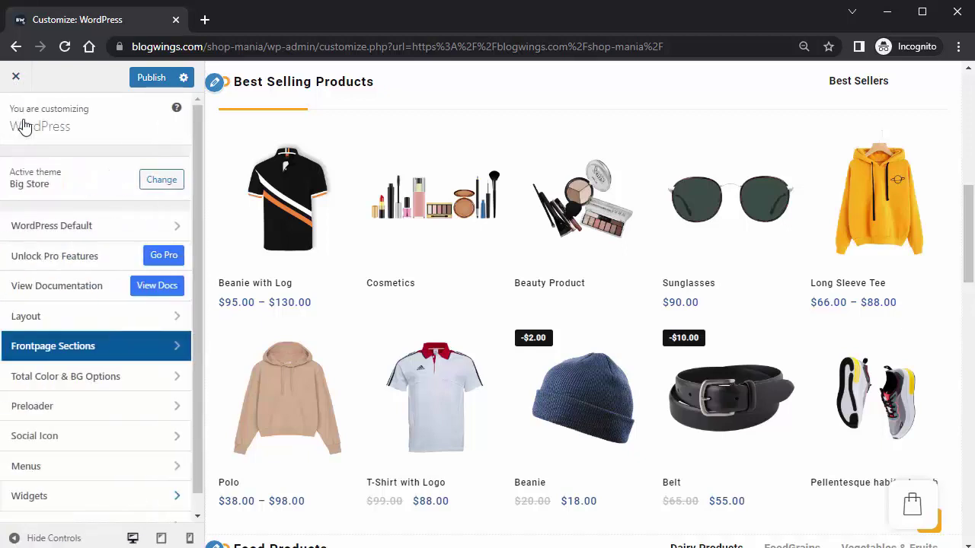
- Look over the WooCommerce Product Style settings
scroll(195, 403, down, 2)
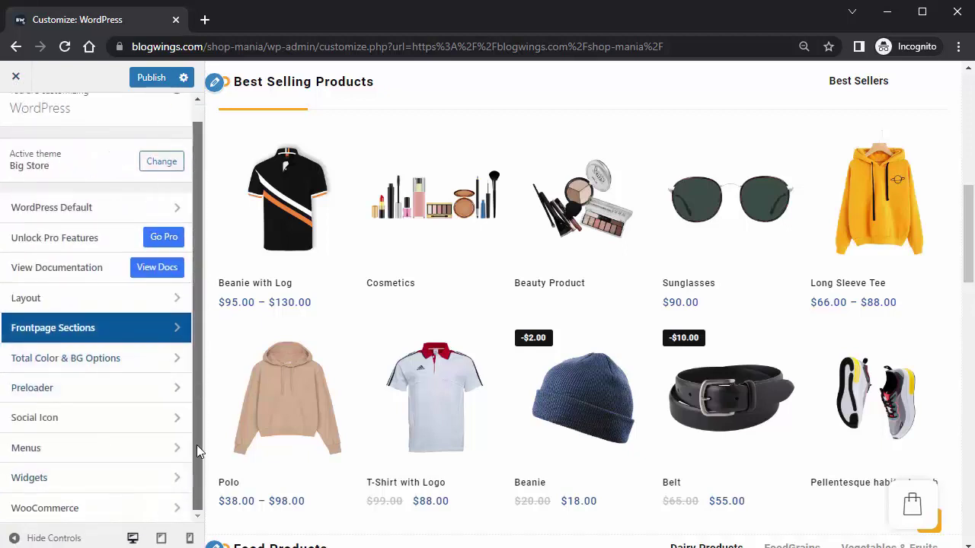
click(134, 507)
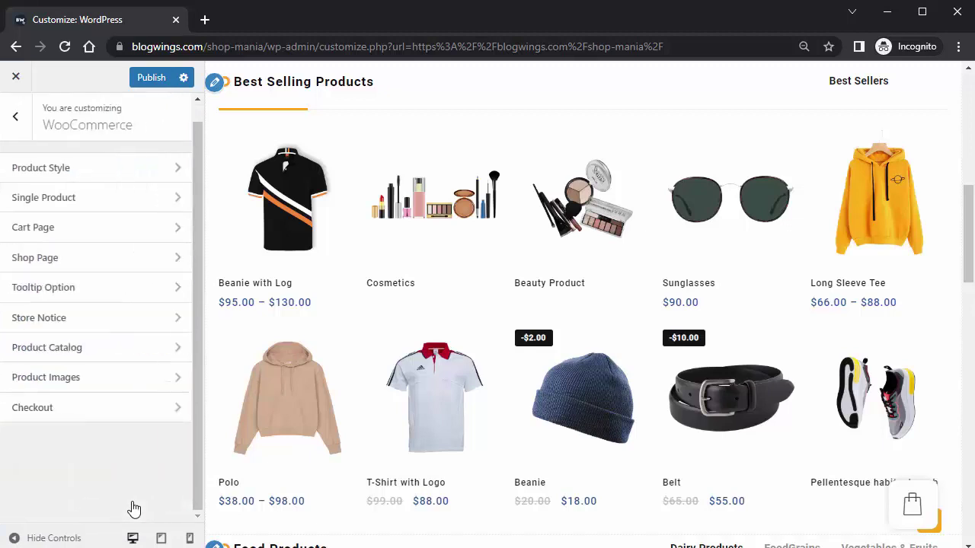
click(126, 177)
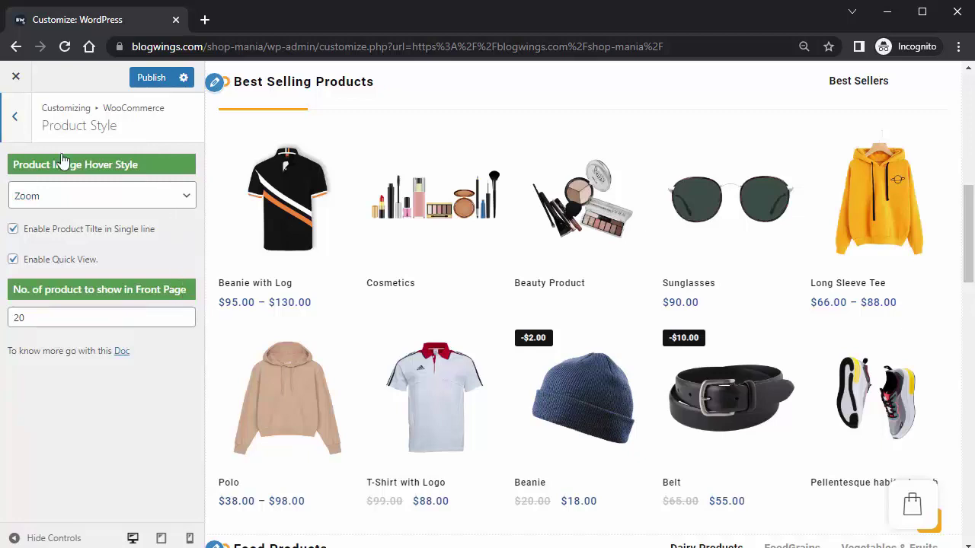
click(20, 120)
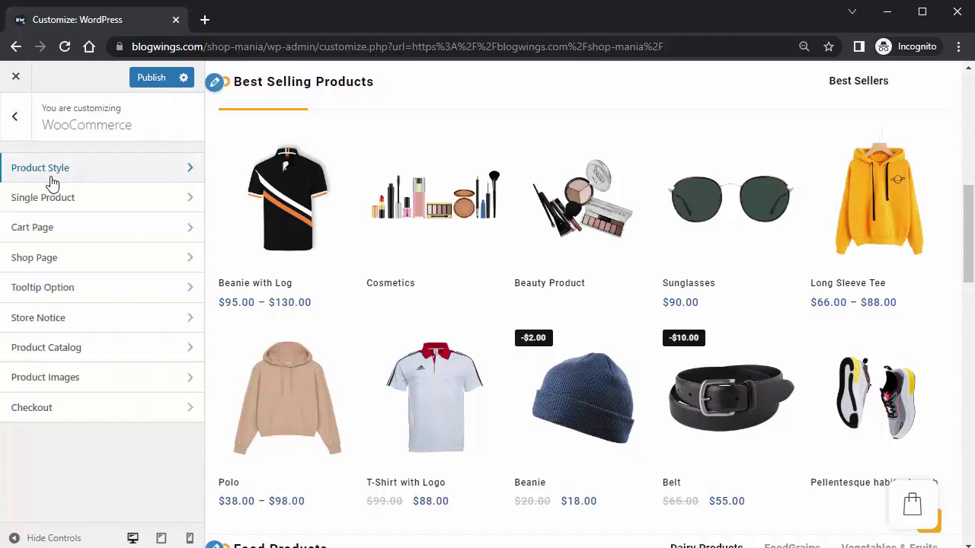
- Review the Single Product settings, then the Product Catalog settings with 4 products per row
click(62, 200)
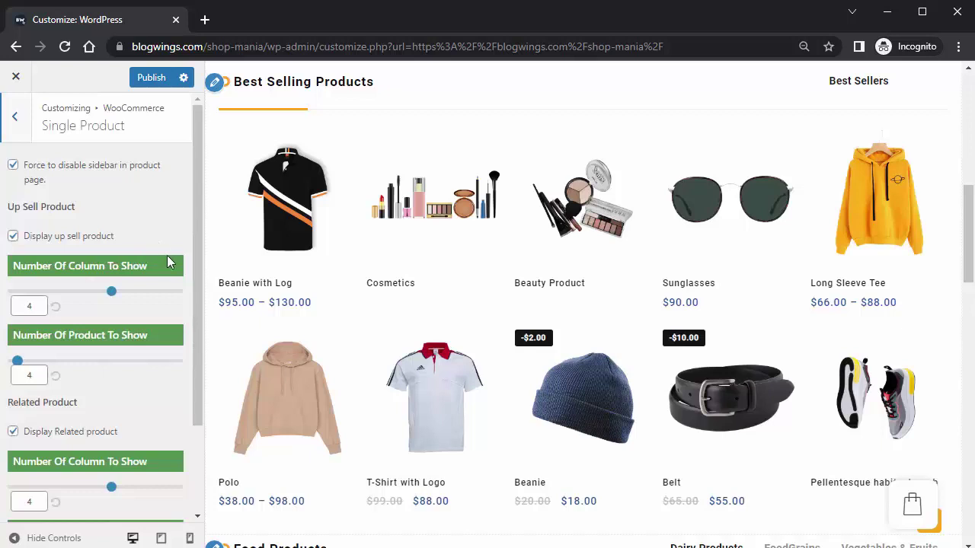
drag(195, 275, 195, 338)
drag(198, 291, 196, 153)
click(15, 123)
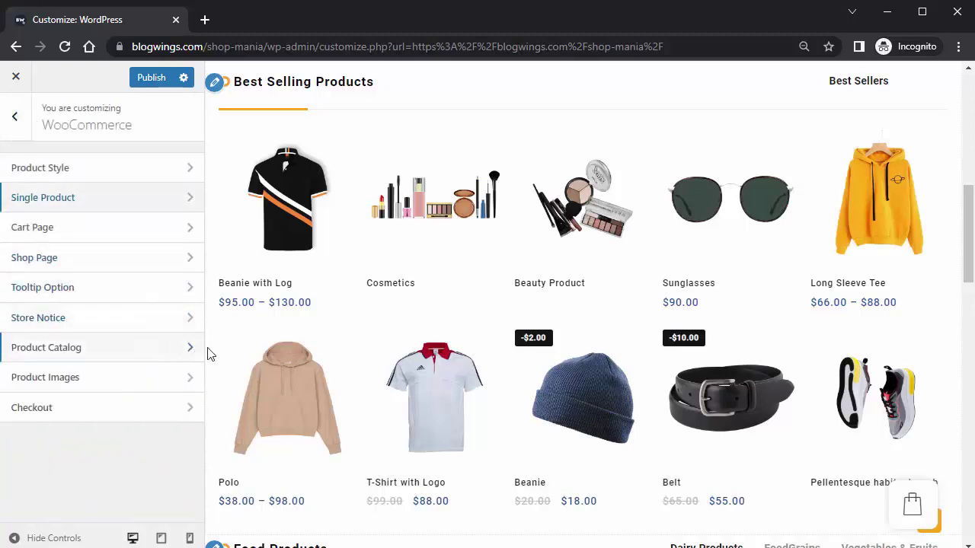
click(169, 352)
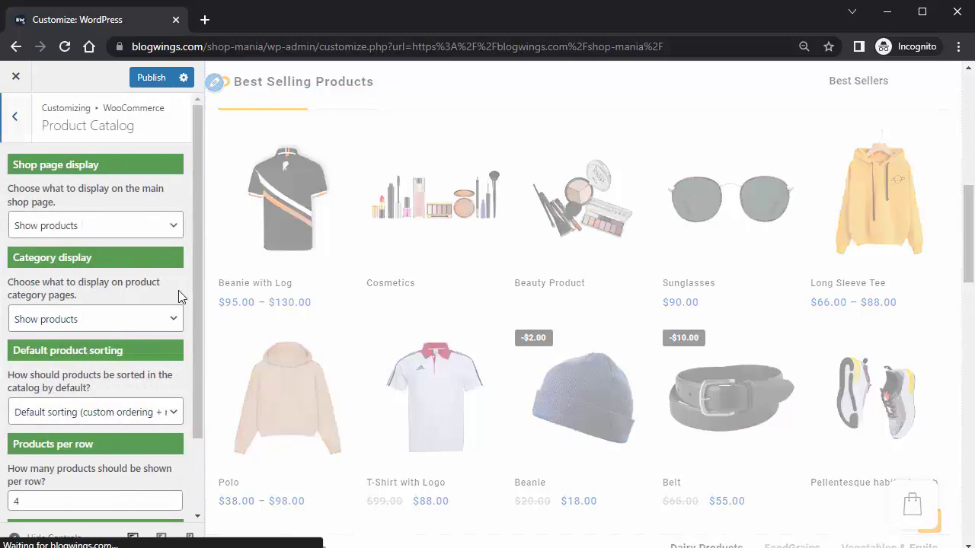
- Scroll through the Product Catalog settings and return to the WooCommerce list
scroll(197, 301, down, 1)
scroll(198, 320, down, 2)
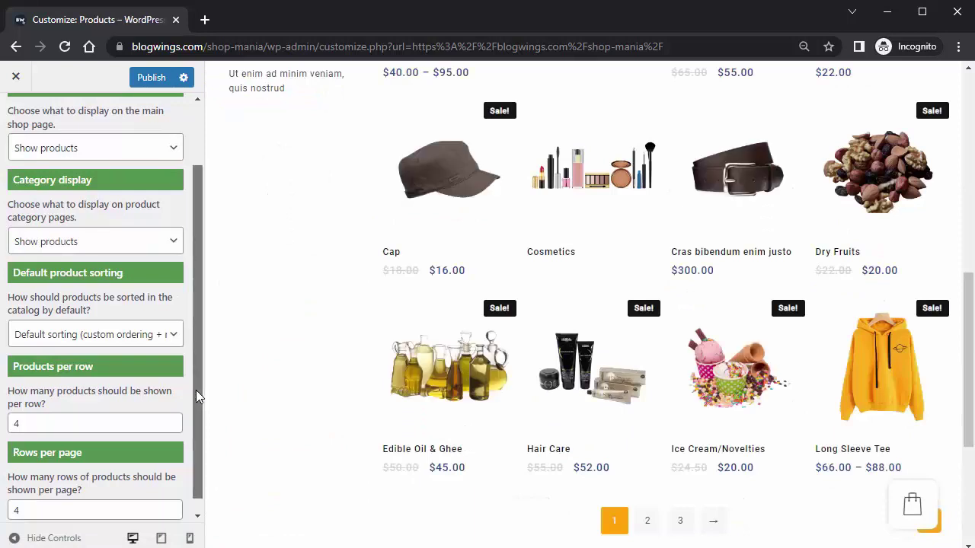
scroll(196, 365, up, 2)
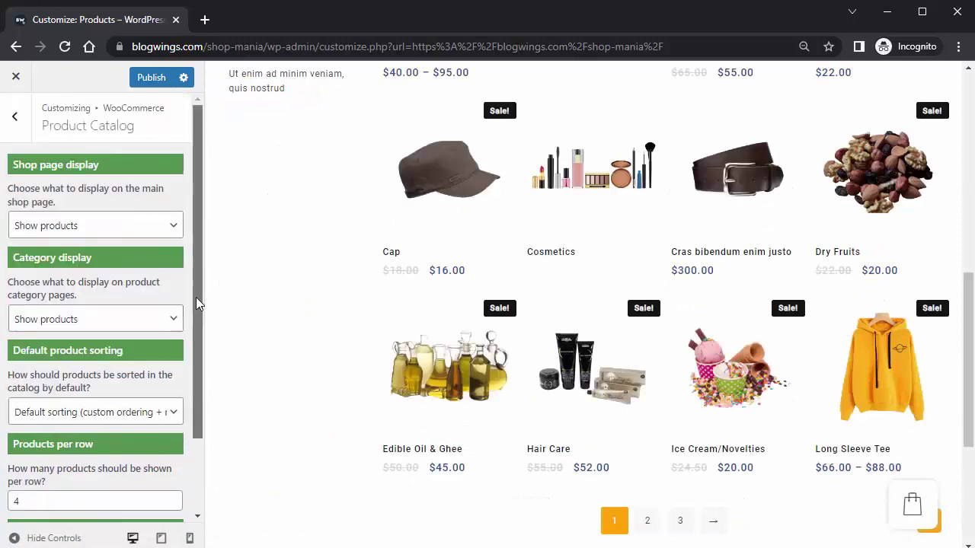
click(15, 117)
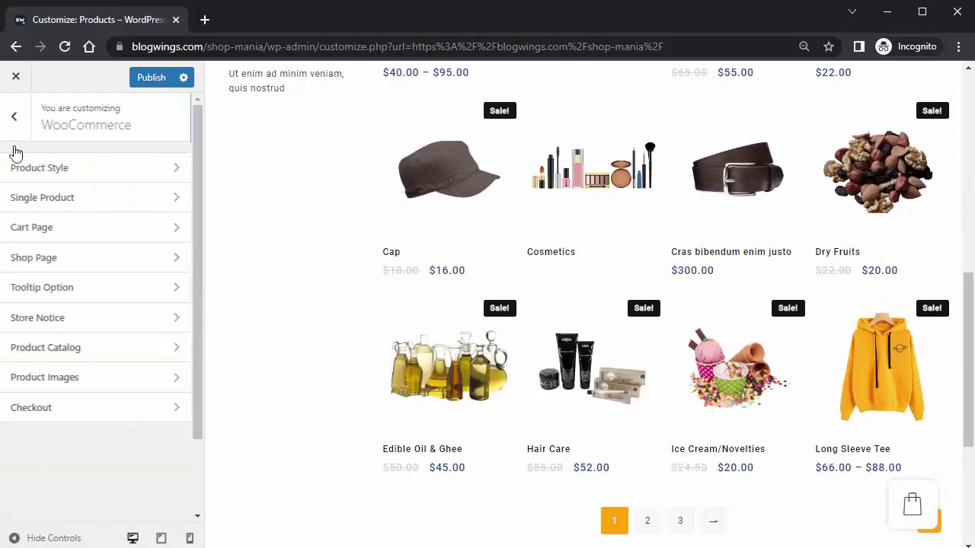
- Preview the store's Checkout page via its field settings, then return to the top-level sections
click(79, 417)
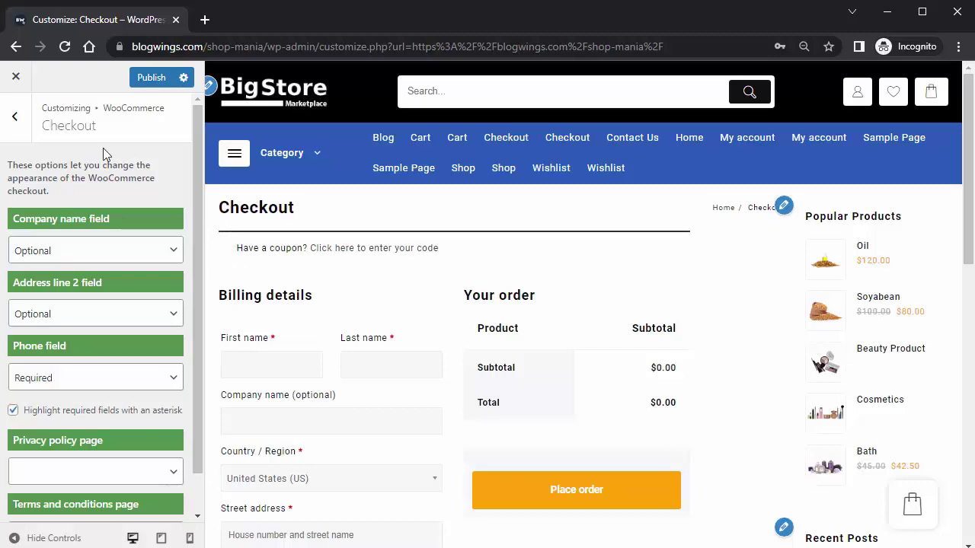
click(22, 127)
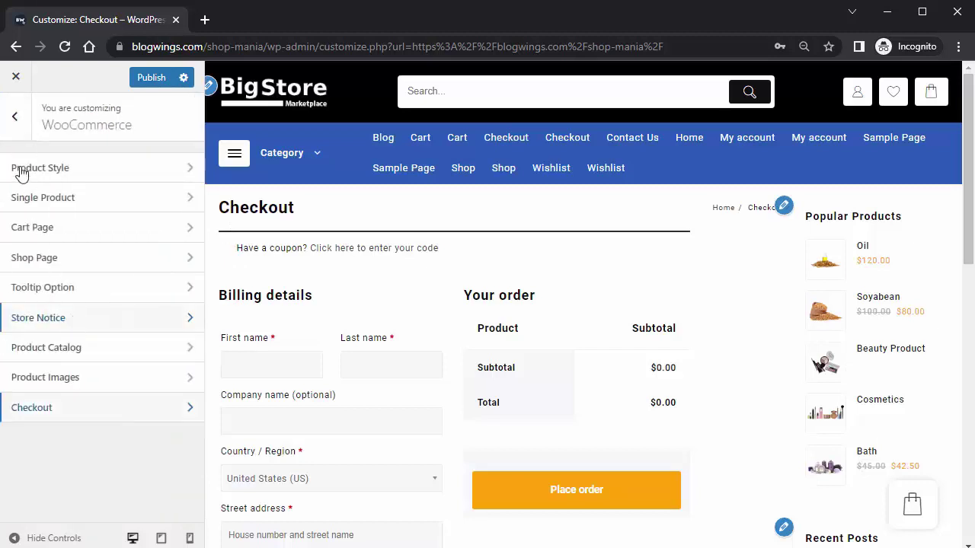
click(13, 117)
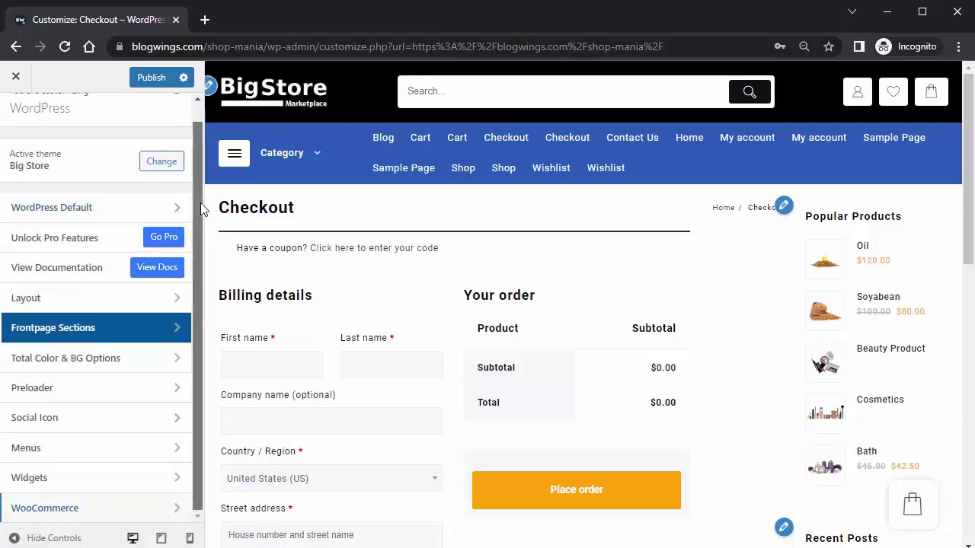
- View the logo's Site Identity settings, then exit the Customizer, discarding unsaved changes
click(211, 88)
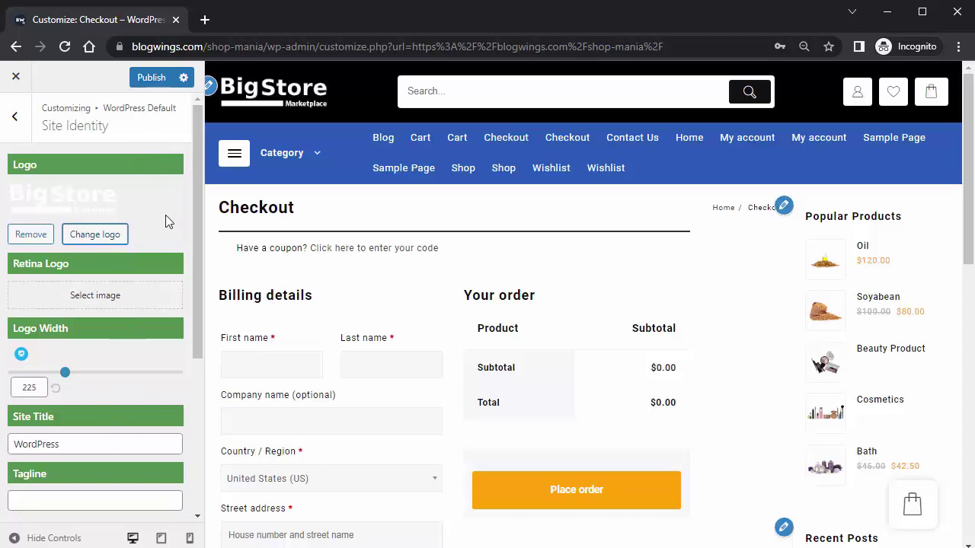
click(154, 81)
click(15, 118)
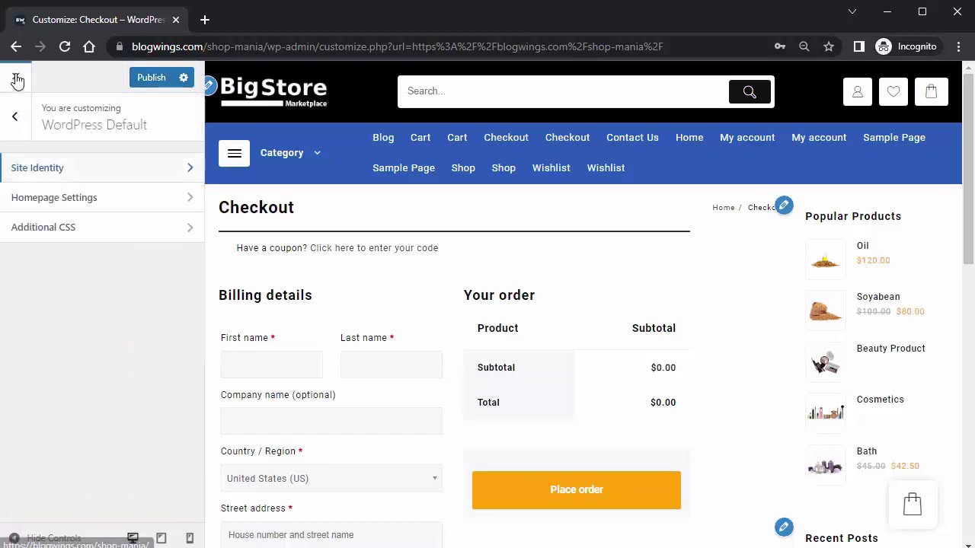
click(16, 77)
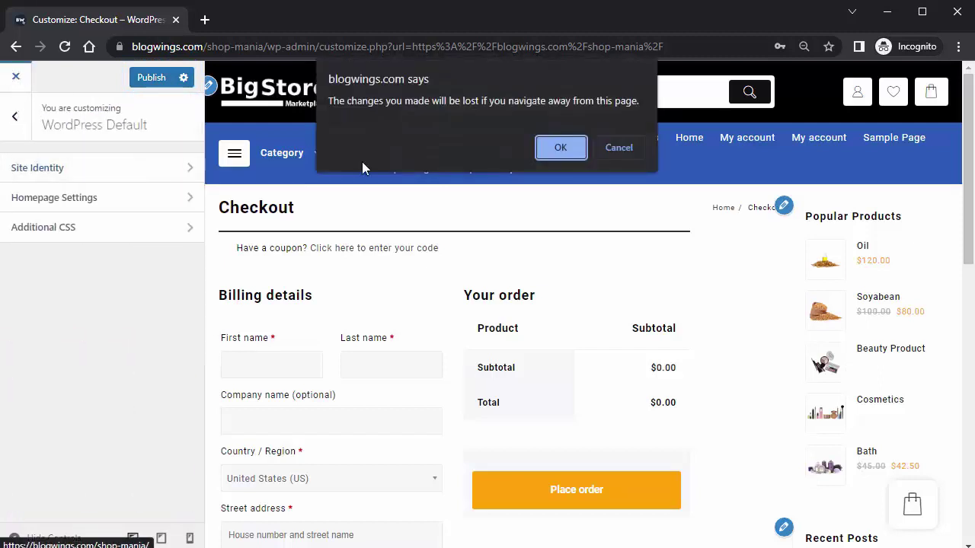
click(560, 148)
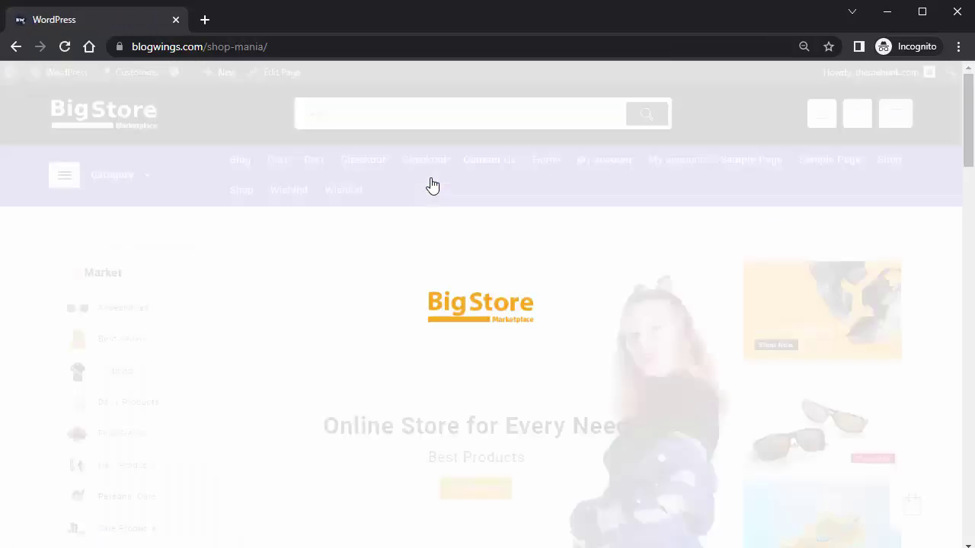
- Scroll through Best Selling, Food Products, Cloth Store and Accessories sections, then back up
scroll(272, 256, down, 2)
scroll(272, 257, down, 3)
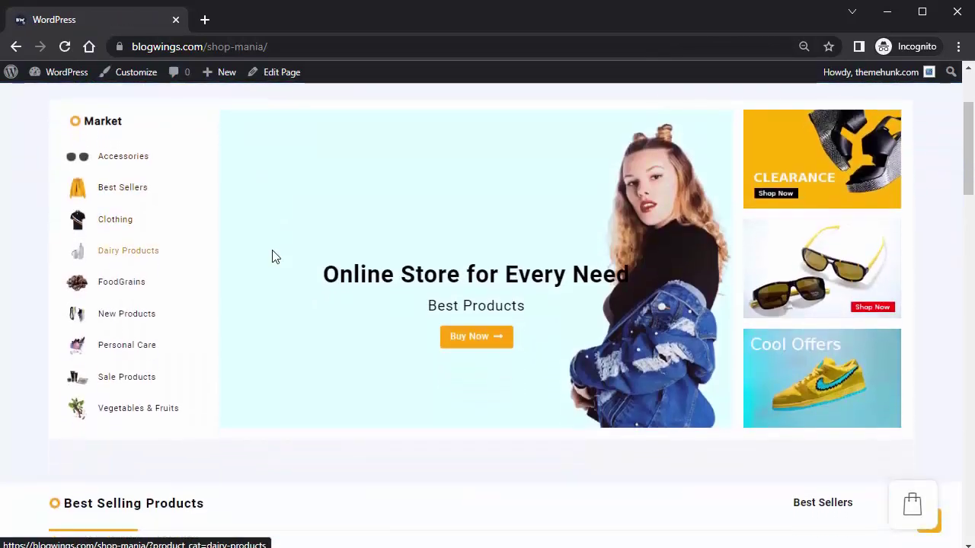
scroll(274, 256, down, 4)
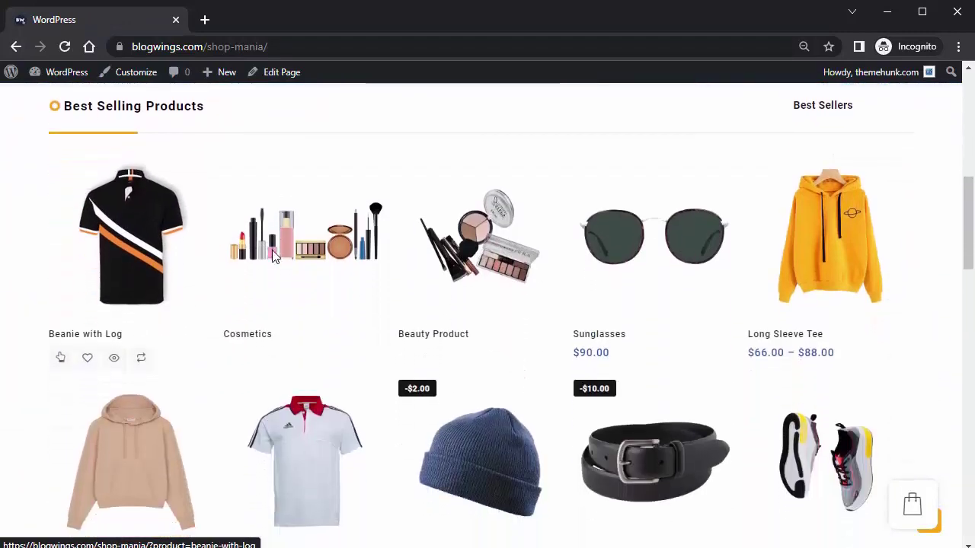
scroll(274, 256, down, 1)
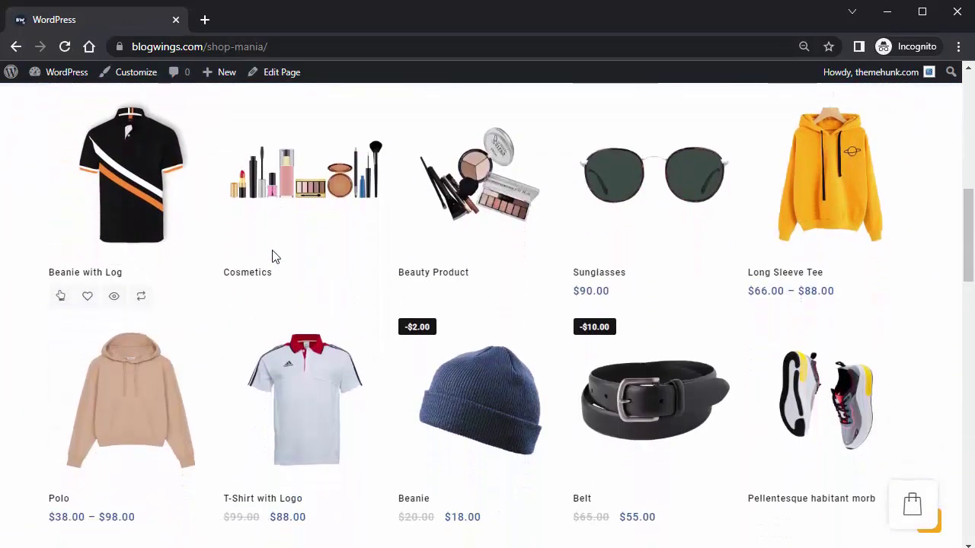
scroll(274, 255, down, 1)
scroll(272, 255, down, 1)
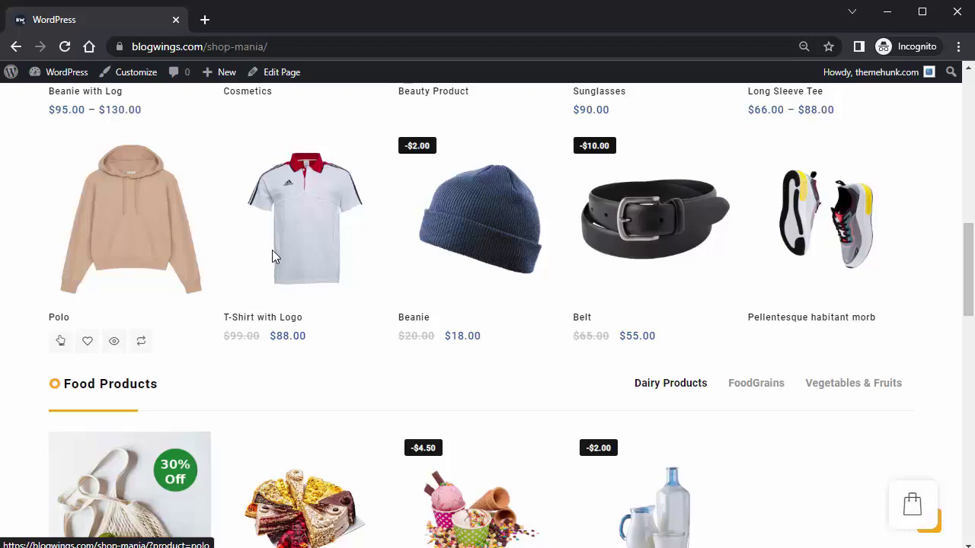
scroll(272, 255, down, 5)
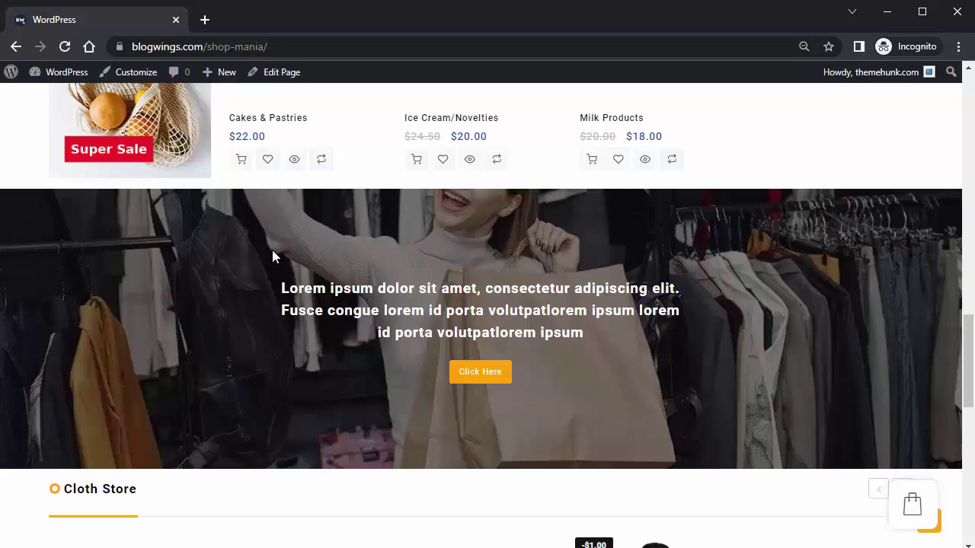
scroll(272, 256, down, 4)
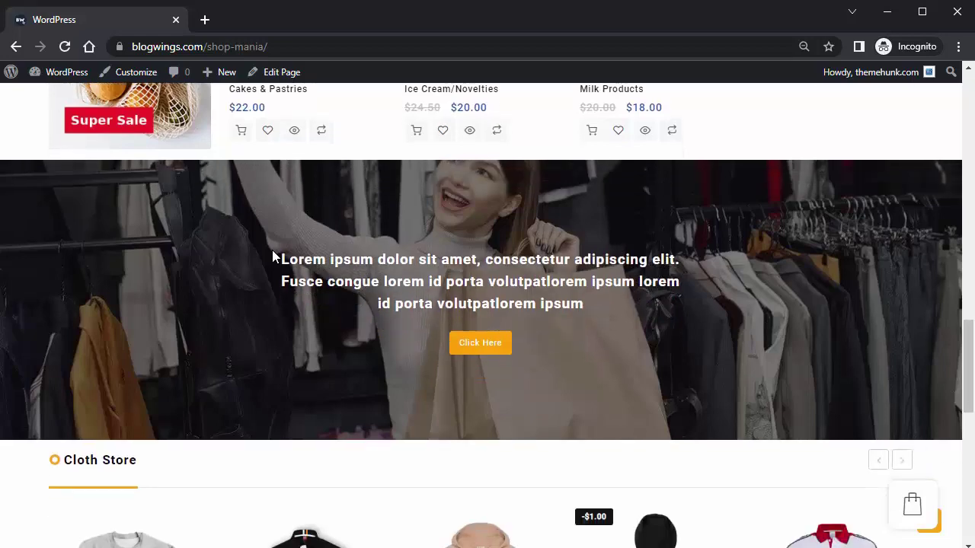
scroll(272, 256, down, 4)
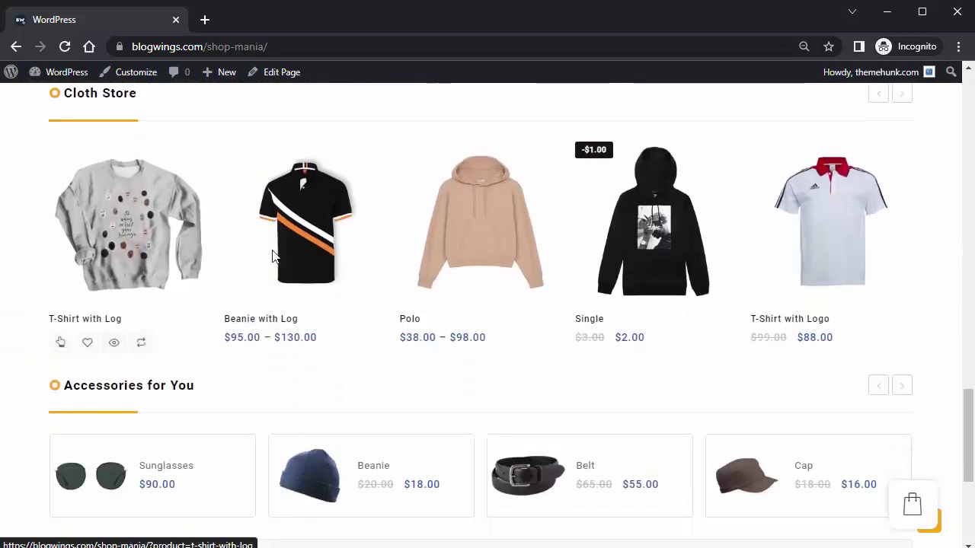
scroll(274, 255, up, 1)
scroll(275, 257, up, 15)
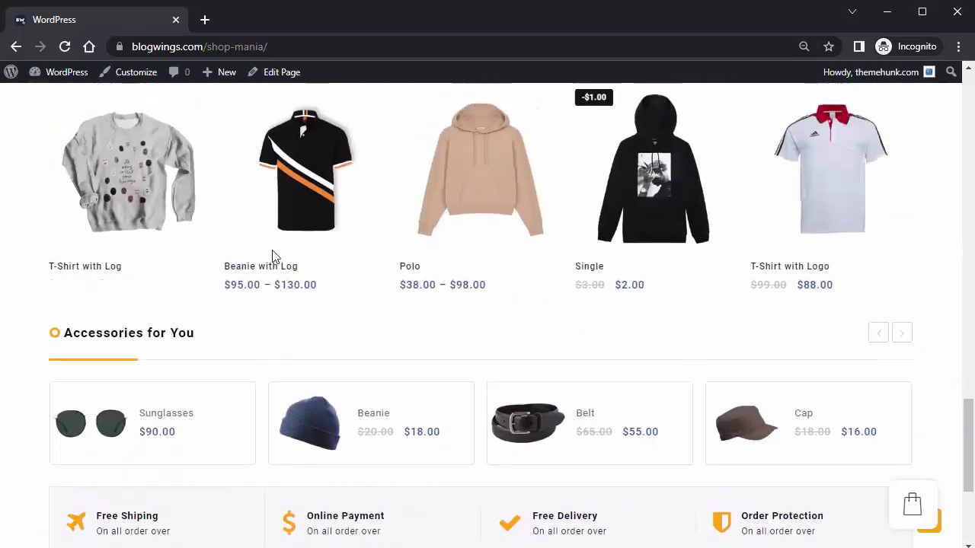
scroll(275, 257, up, 5)
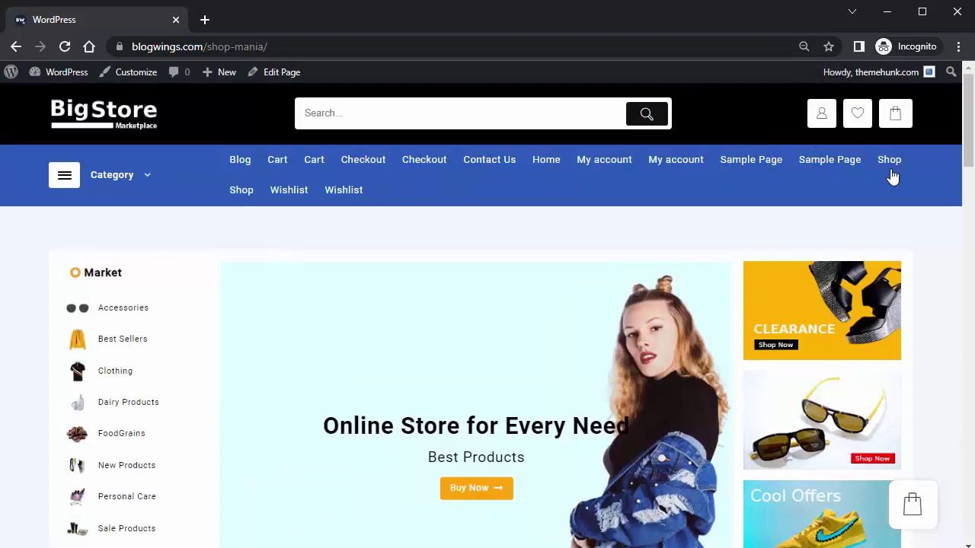
- Add the Beanie and the Belt to the wishlist
drag(970, 145, 969, 295)
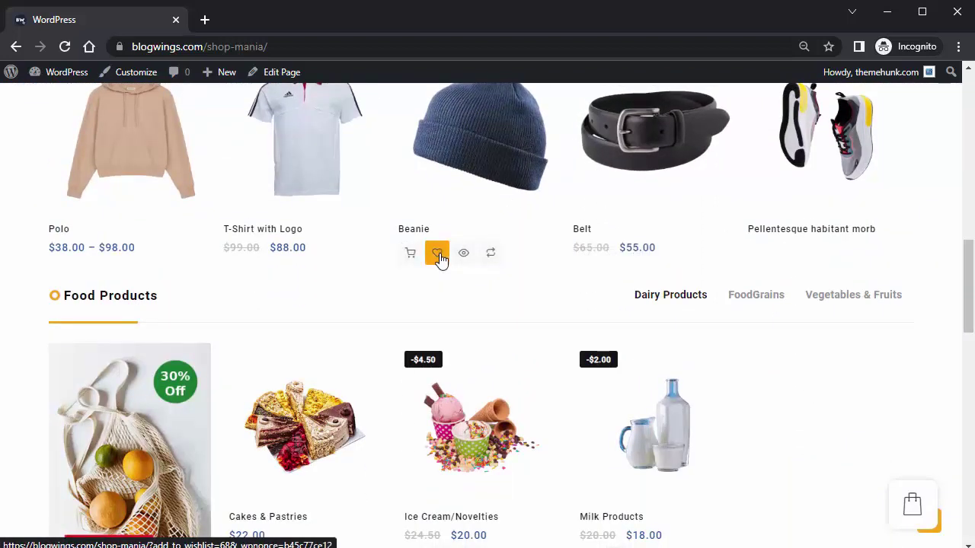
click(439, 257)
mouse_move(629, 252)
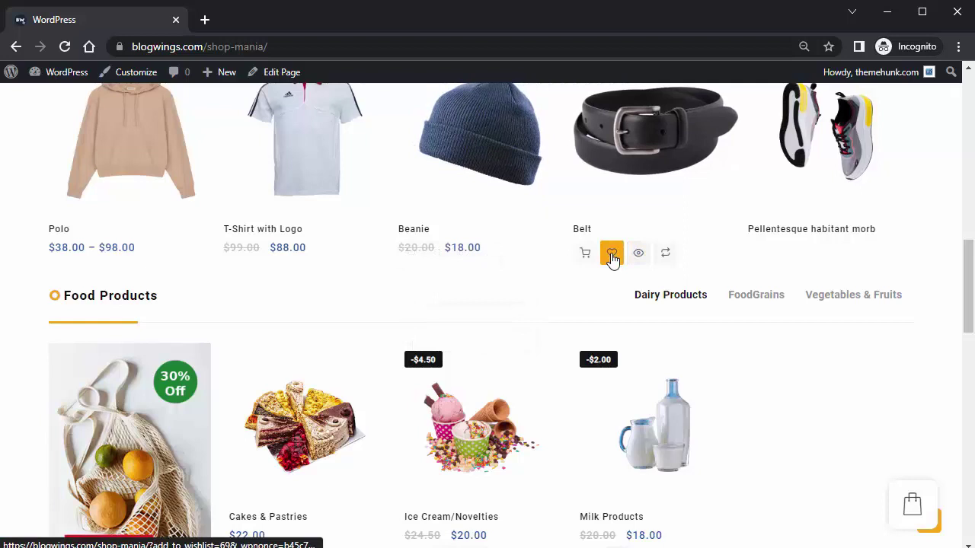
click(611, 257)
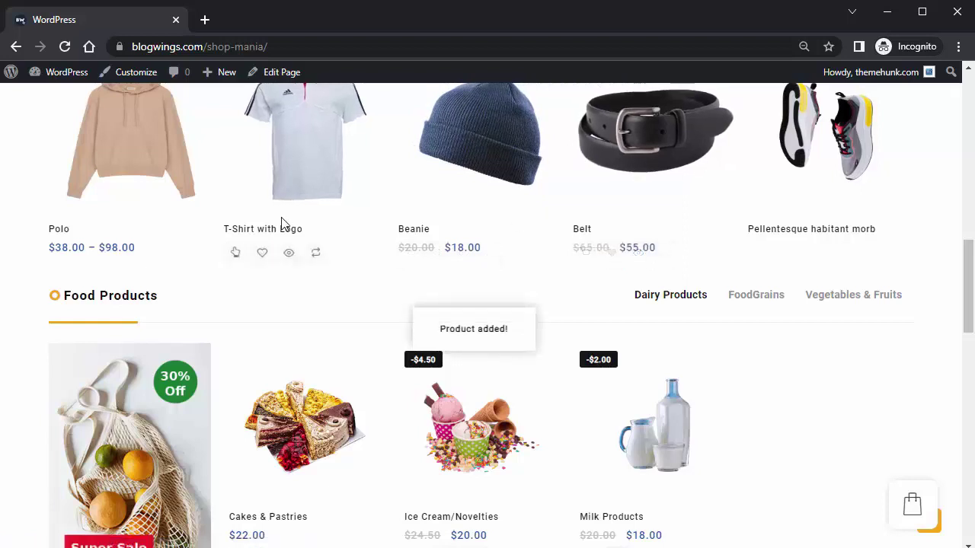
- Add one $18.00 Beanie to the cart, close the side cart and return to the top
mouse_move(106, 213)
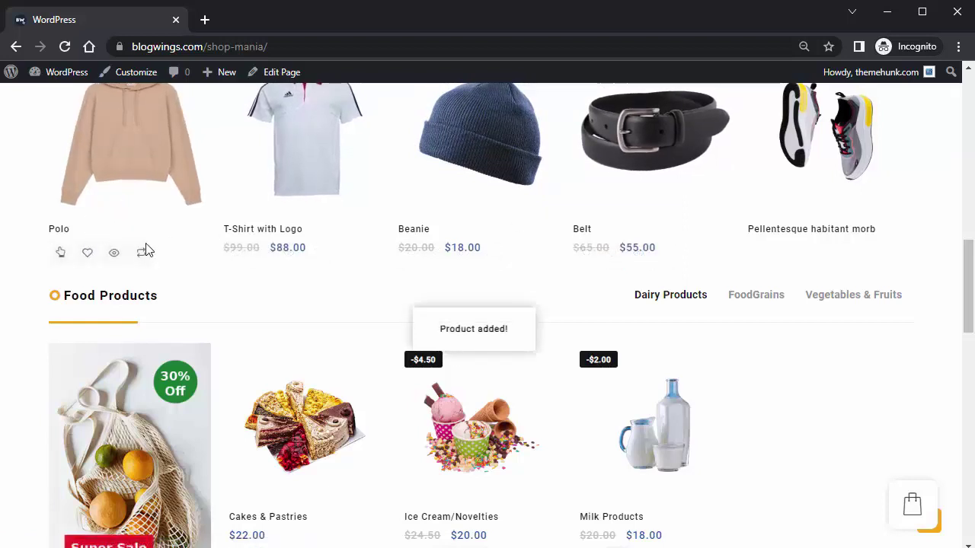
mouse_move(270, 252)
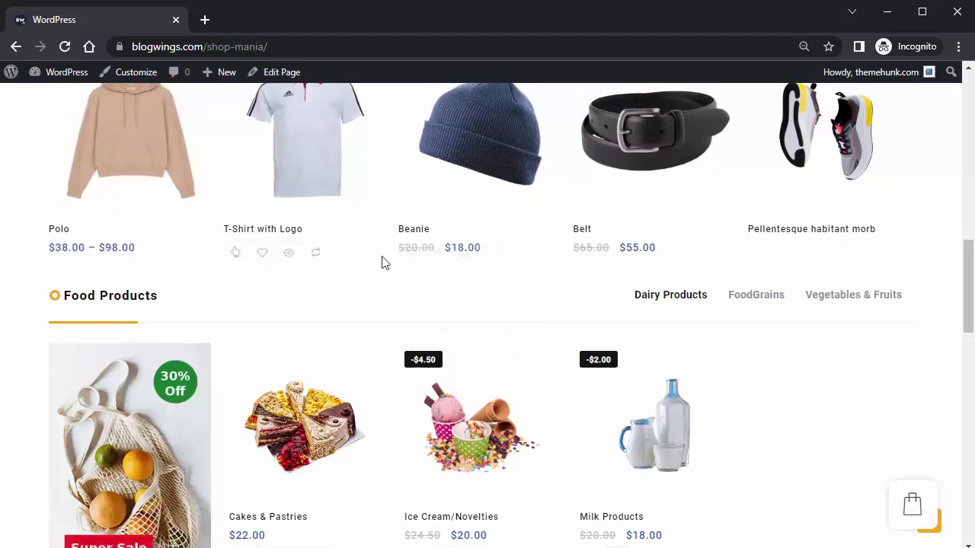
mouse_move(418, 259)
click(411, 254)
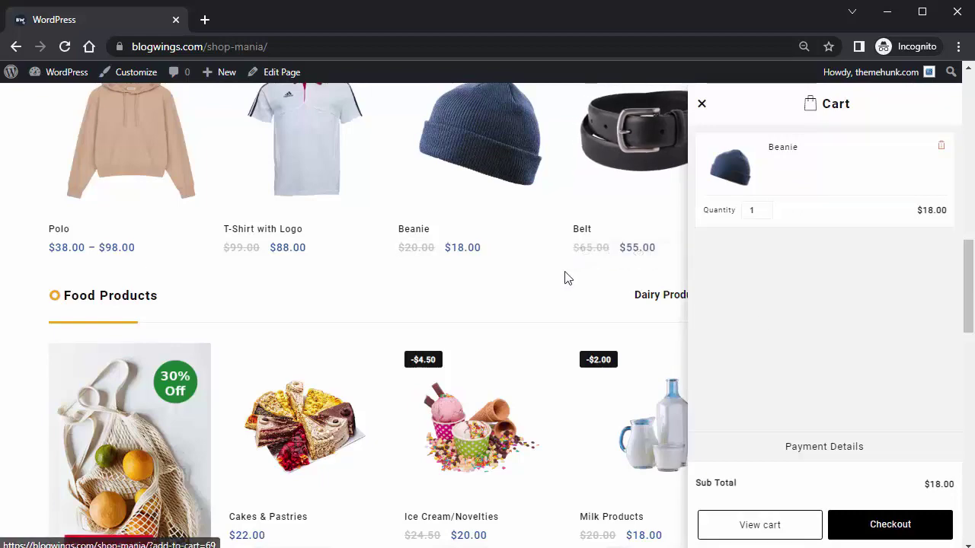
click(701, 103)
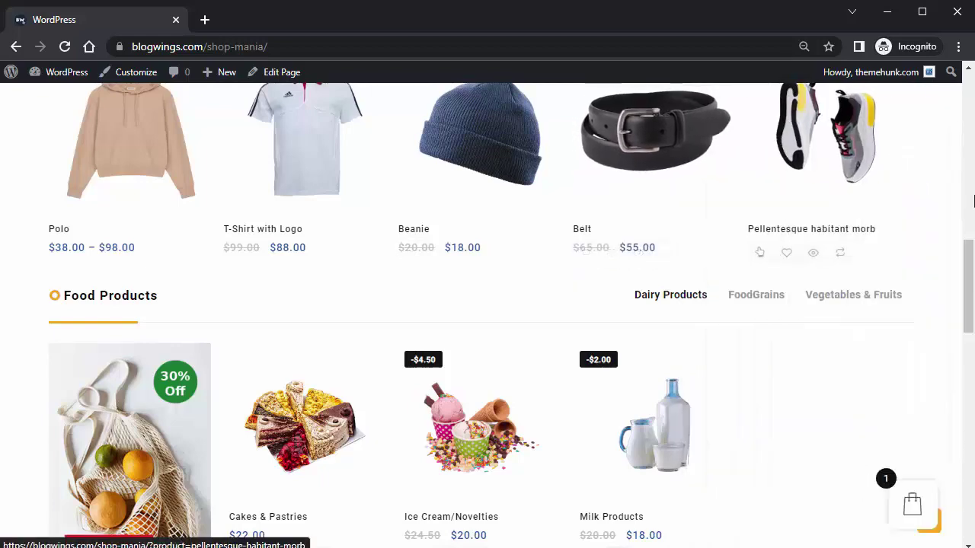
drag(968, 244, 967, 76)
click(967, 76)
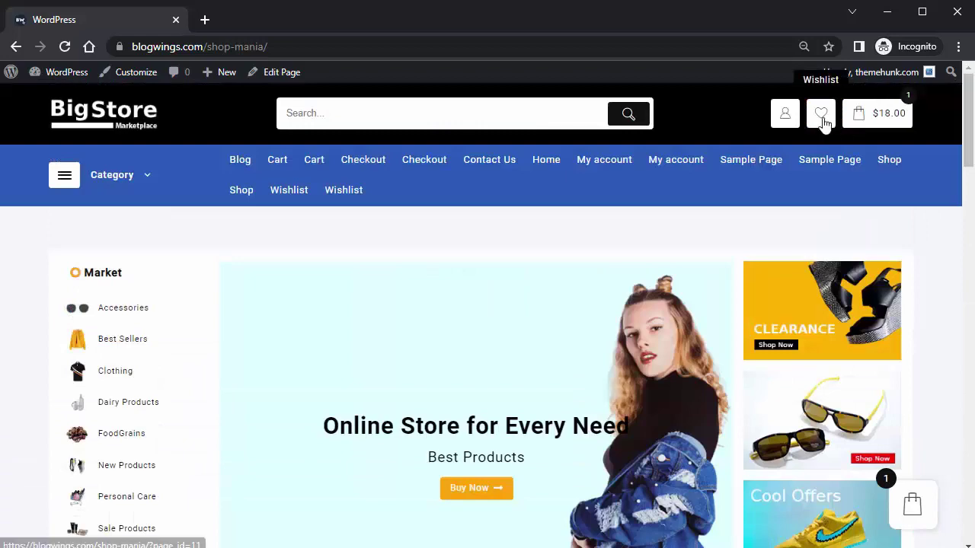
- Check the wishlist shows Belt ($55.00) and Beanie ($18.00), then proceed to checkout from the cart
click(823, 121)
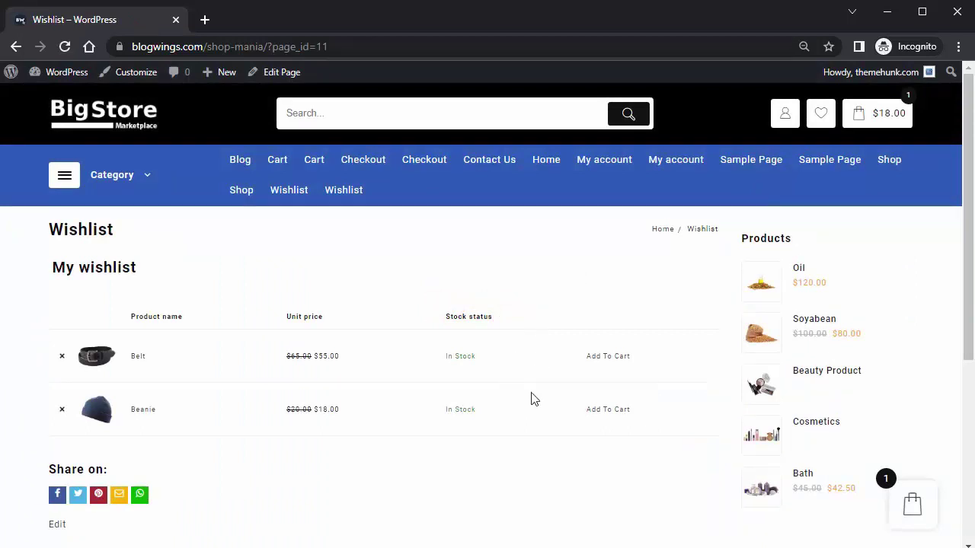
click(877, 118)
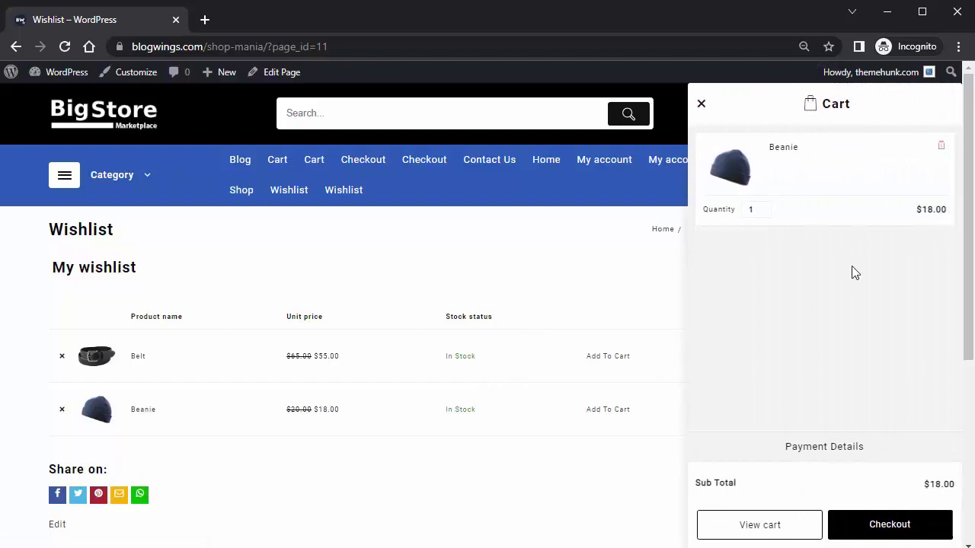
click(884, 531)
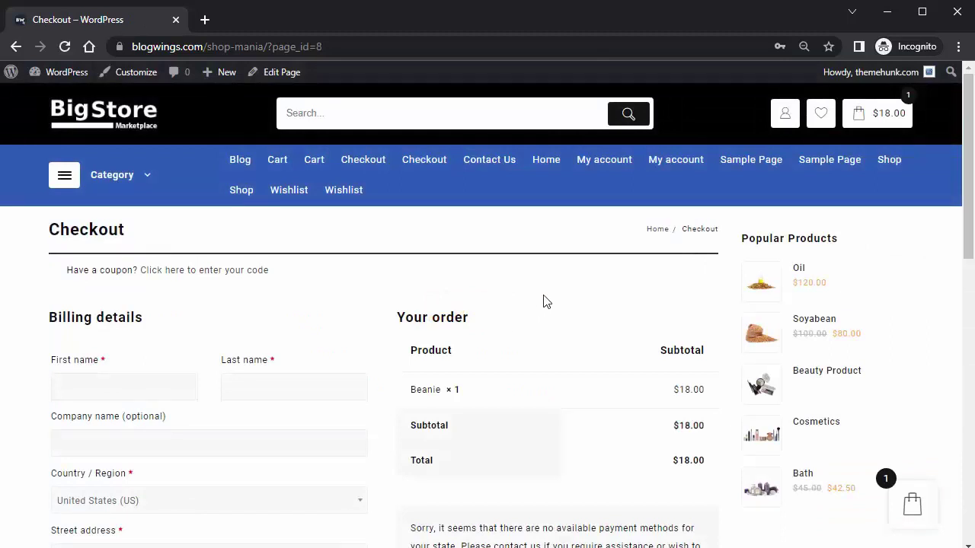
scroll(544, 301, down, 2)
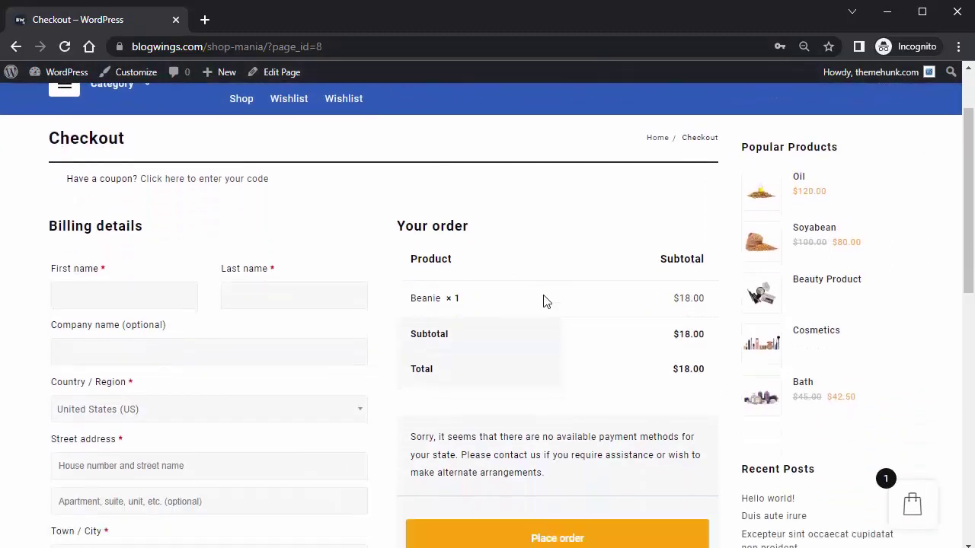
scroll(544, 301, down, 3)
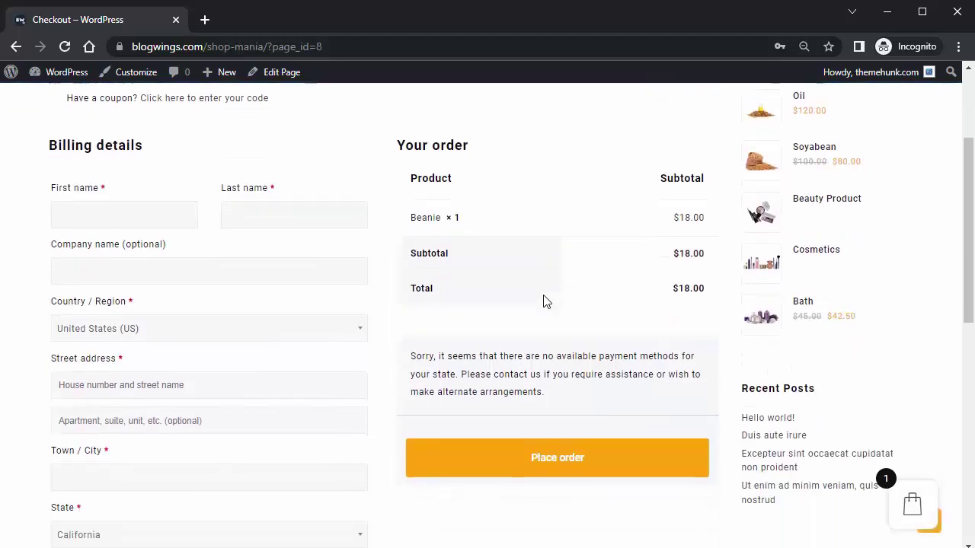
scroll(544, 302, down, 5)
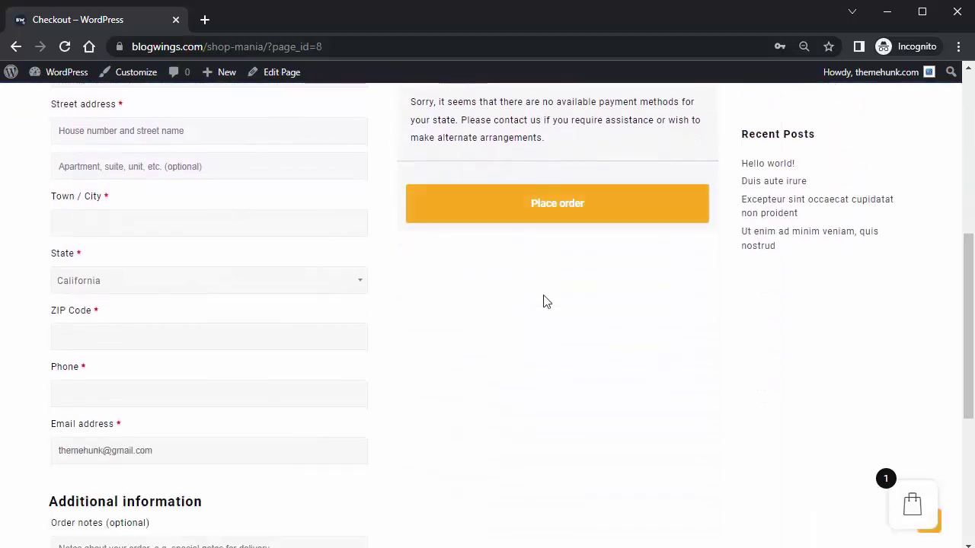
scroll(543, 302, down, 4)
scroll(543, 302, up, 8)
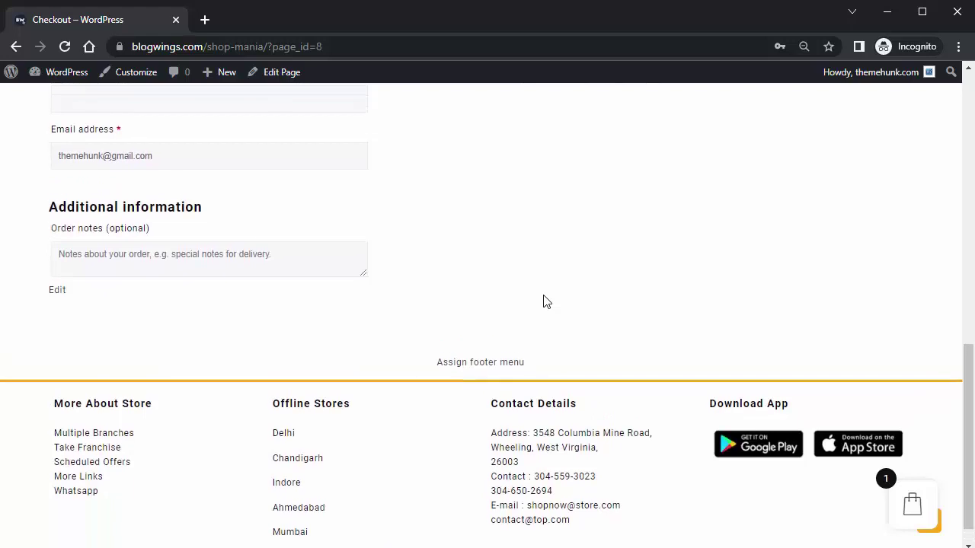
scroll(543, 301, up, 3)
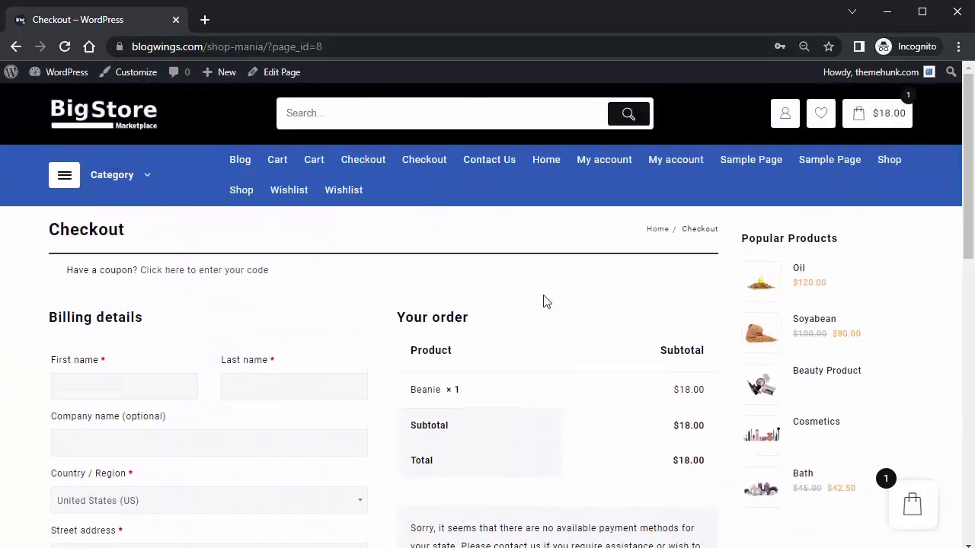